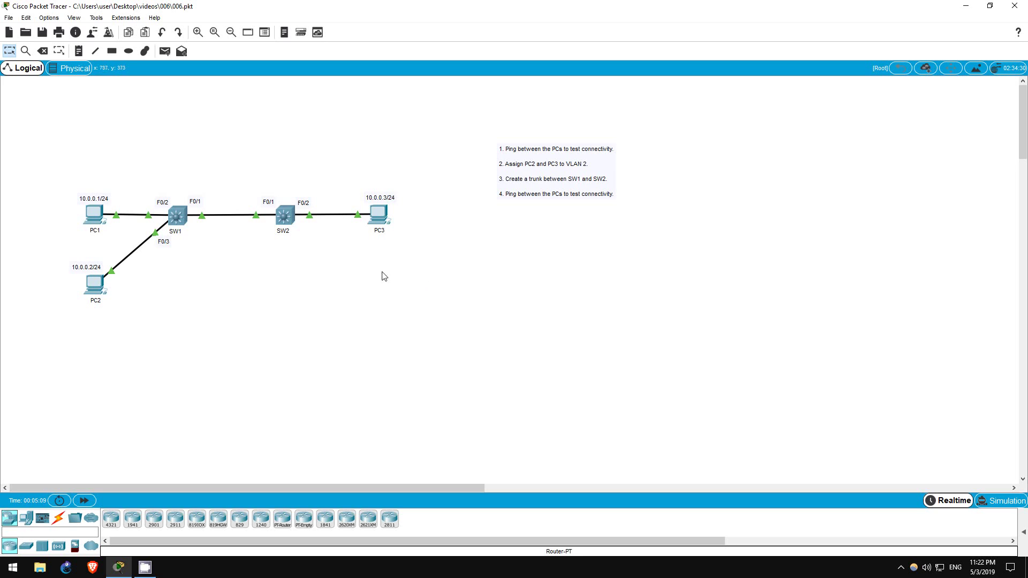
Step: Point out SW1, SW2, PC1, PC2 and PC3 in the topology by selecting each in turn
left_click_drag(155, 185, 207, 239)
left_click_drag(253, 191, 304, 236)
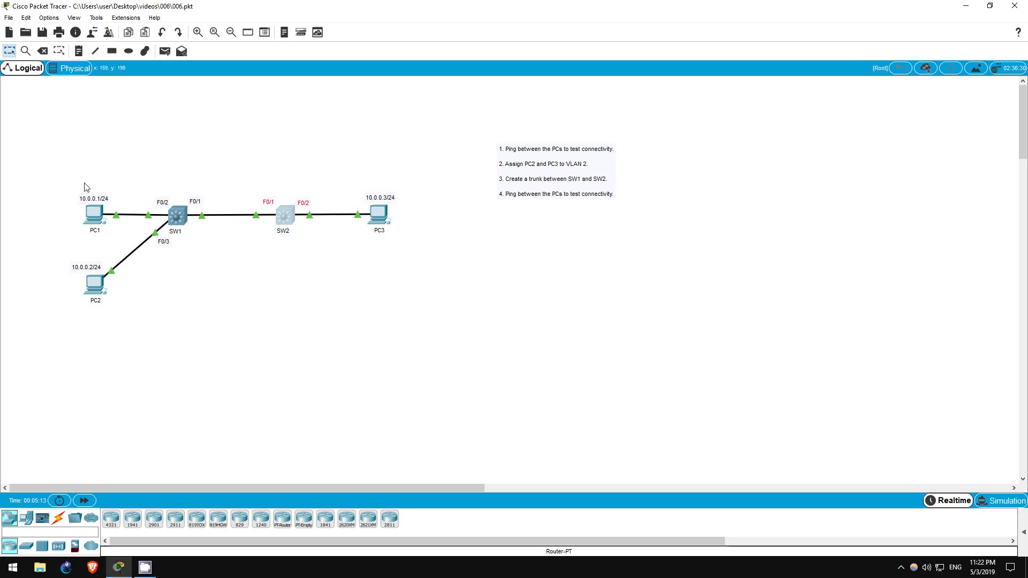
left_click_drag(70, 184, 119, 247)
left_click_drag(62, 252, 137, 321)
left_click_drag(342, 185, 422, 245)
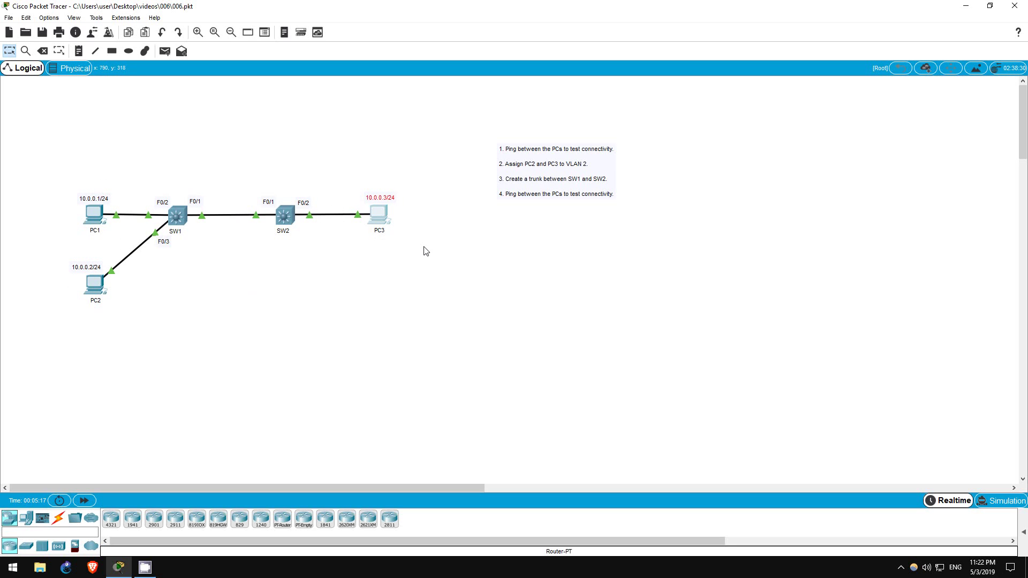
left_click(216, 270)
left_click_drag(154, 190, 321, 248)
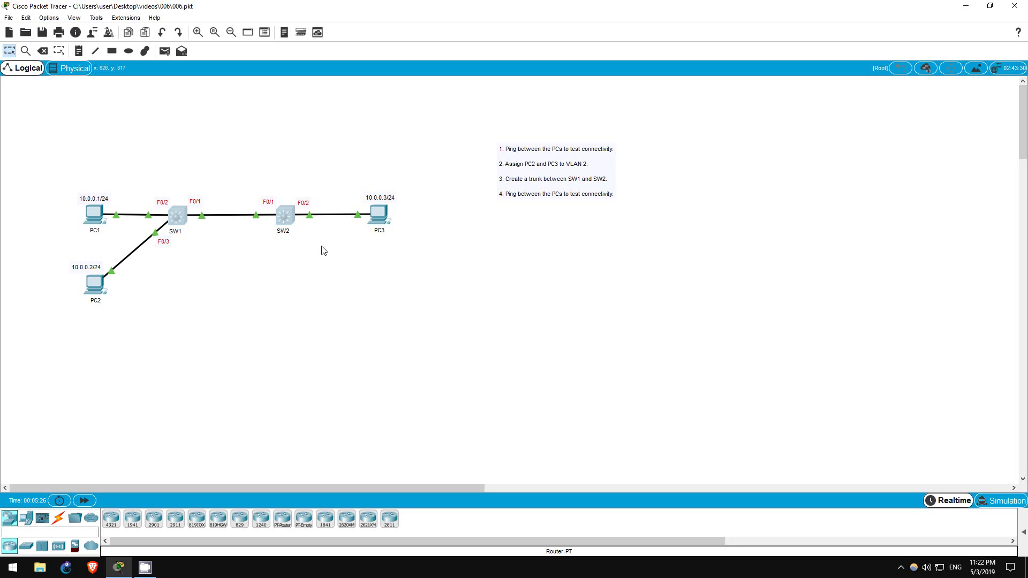
left_click(221, 246)
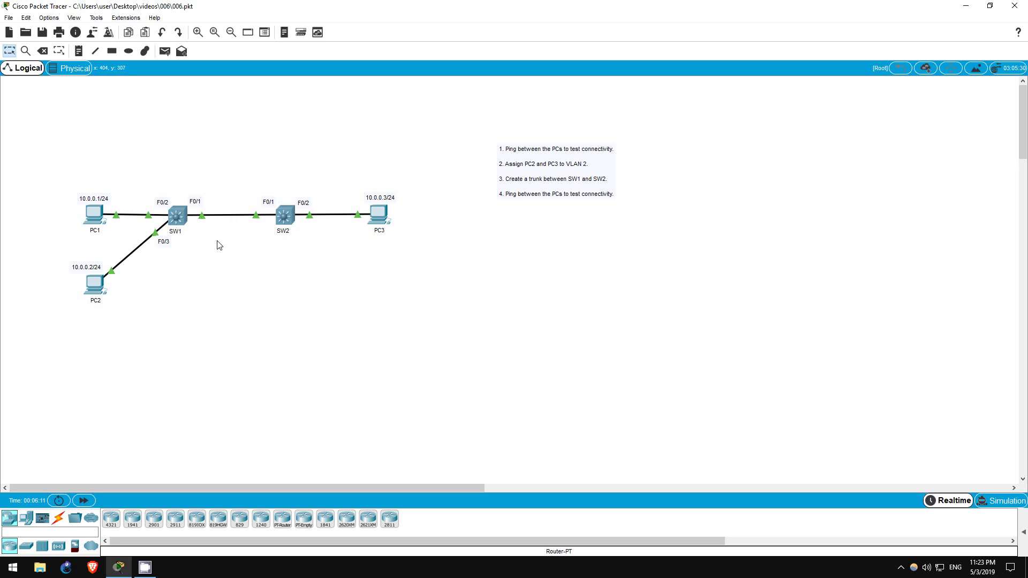
Step: From PC1's command prompt, ping 10.0.0.2 and 10.0.0.3, getting 4 of 4 replies each
left_click(94, 214)
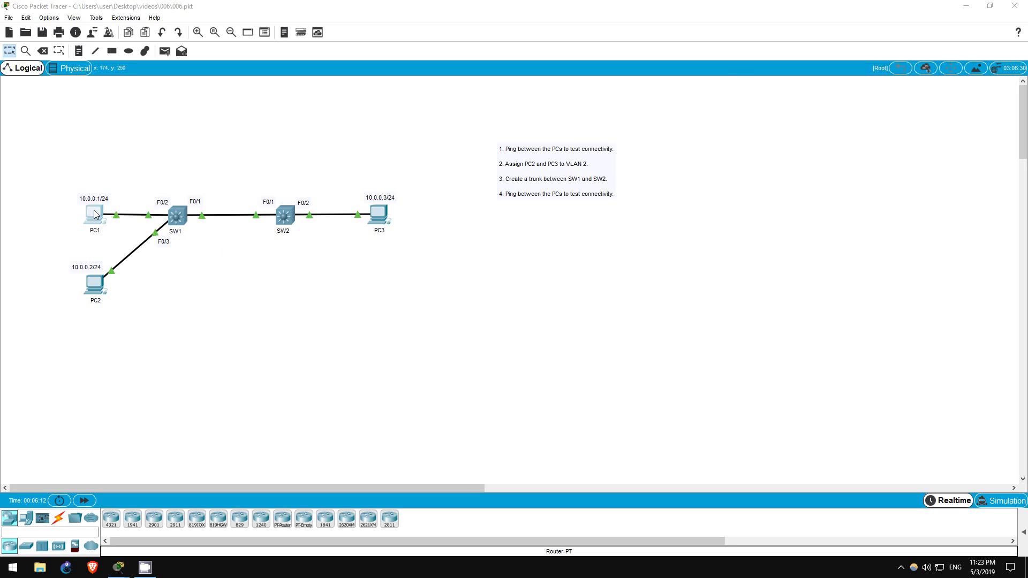
left_click_drag(442, 87, 596, 85)
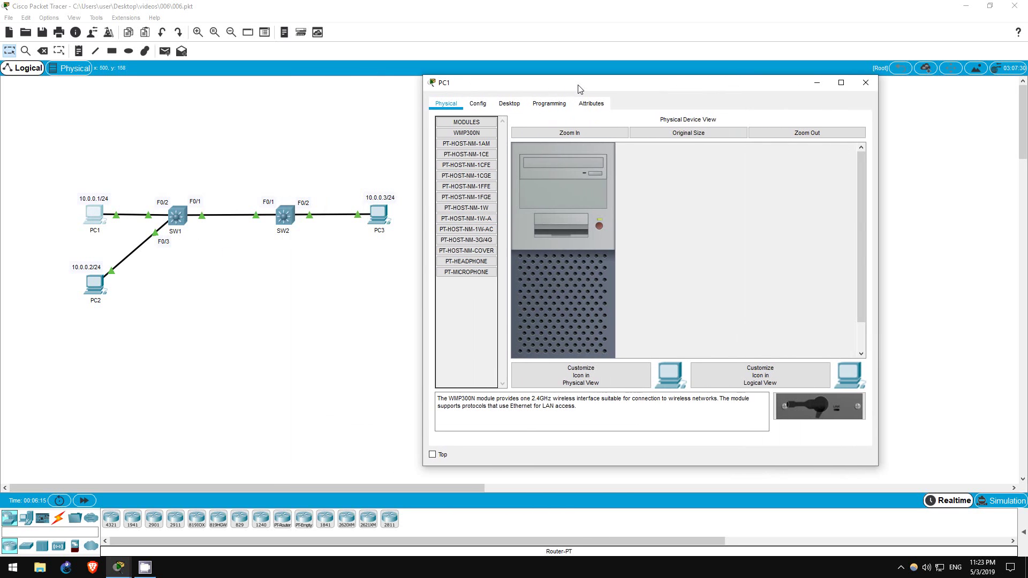
left_click(521, 107)
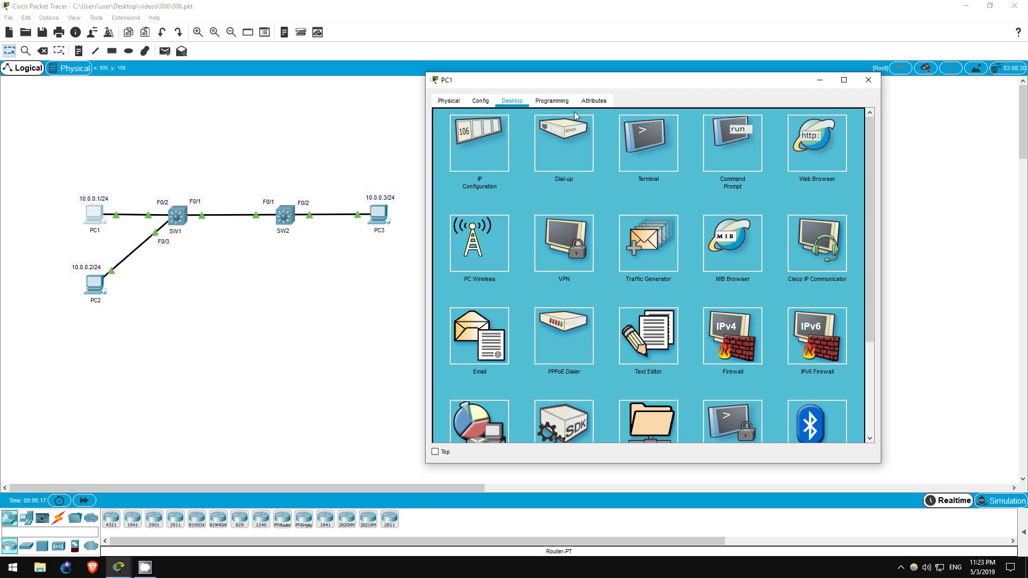
left_click(707, 138)
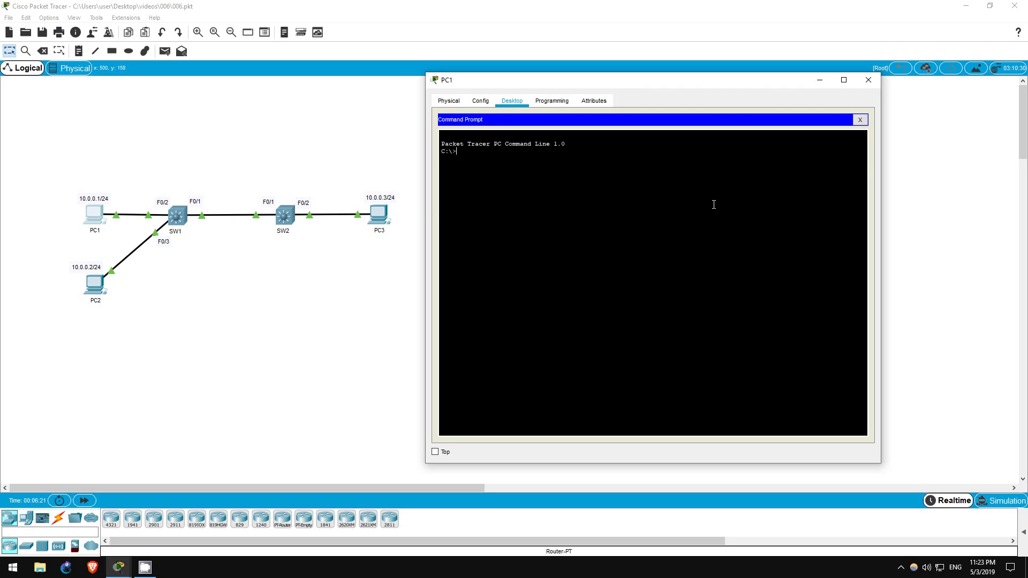
type("ping 10.0.0.2")
key("Return")
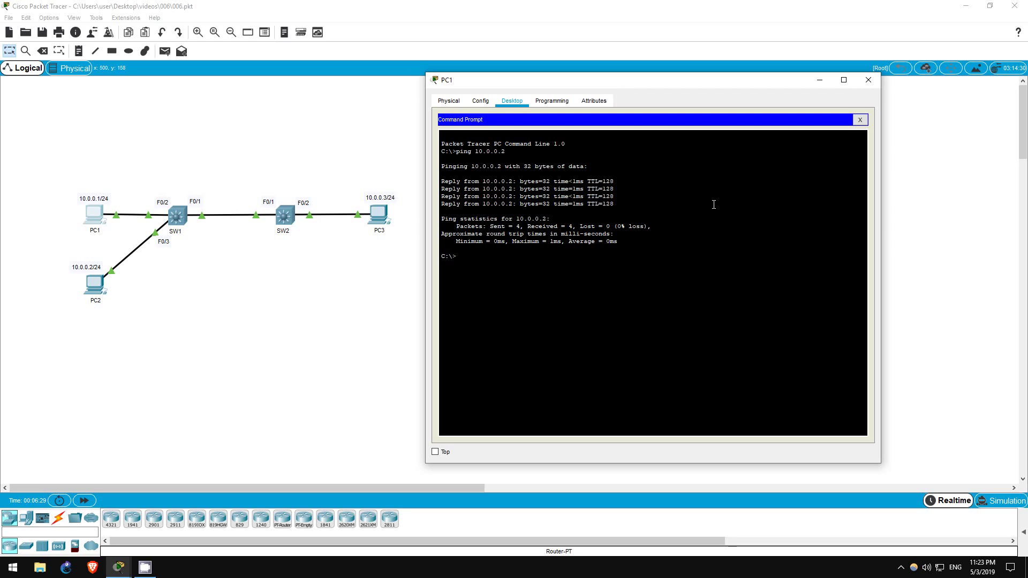
type("ping 10.0.0.3")
key("Return")
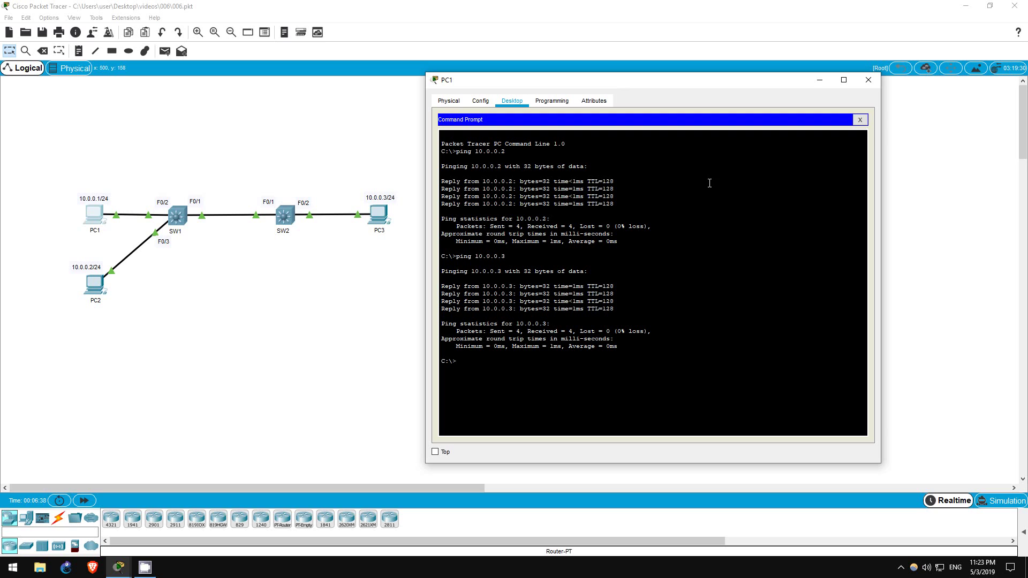
left_click(815, 80)
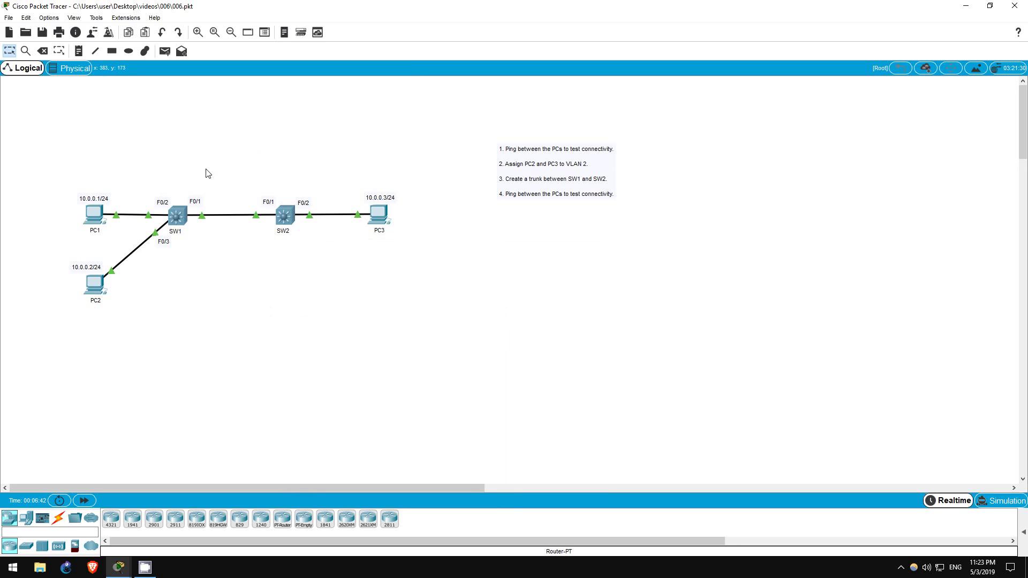
Step: Open SW1's CLI and enter privileged mode, then global configuration mode
left_click(178, 214)
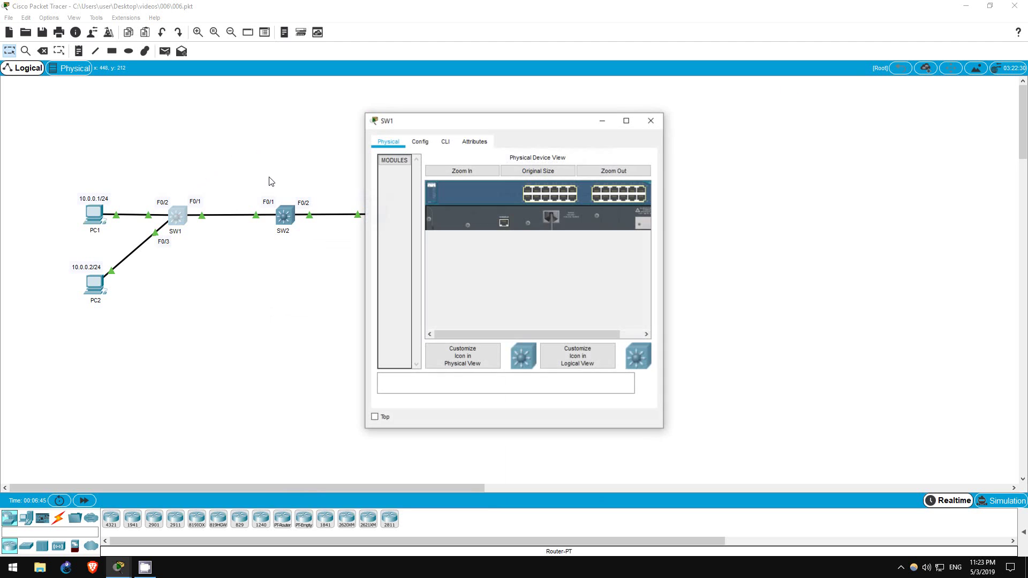
left_click_drag(411, 116, 546, 102)
left_click(578, 130)
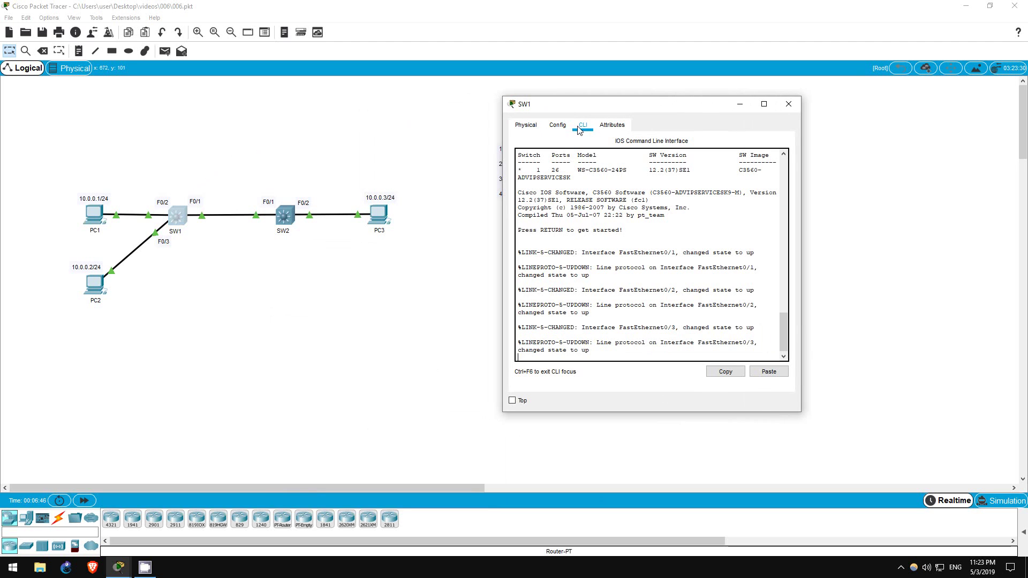
key("Return")
type("en")
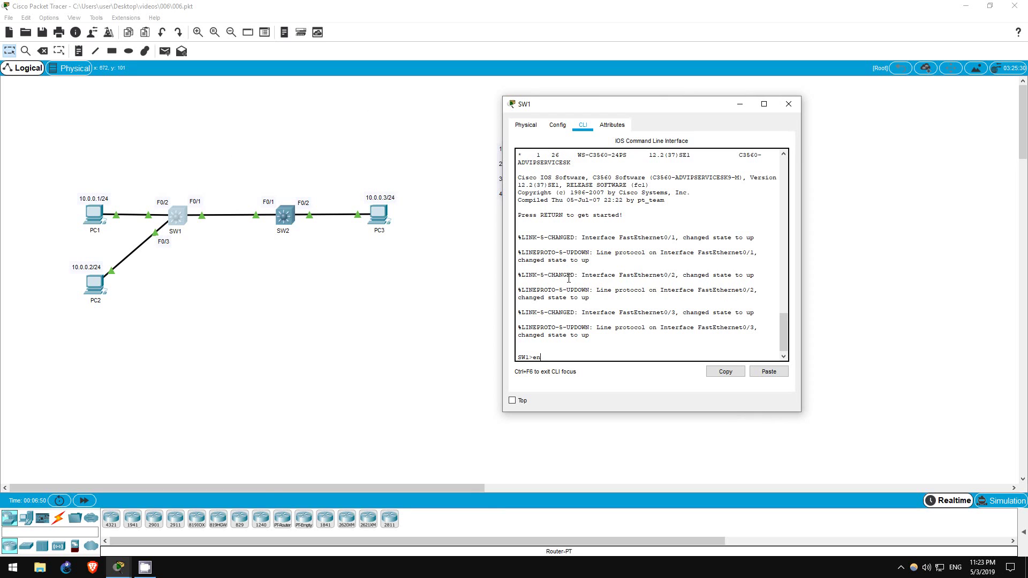
key("Return")
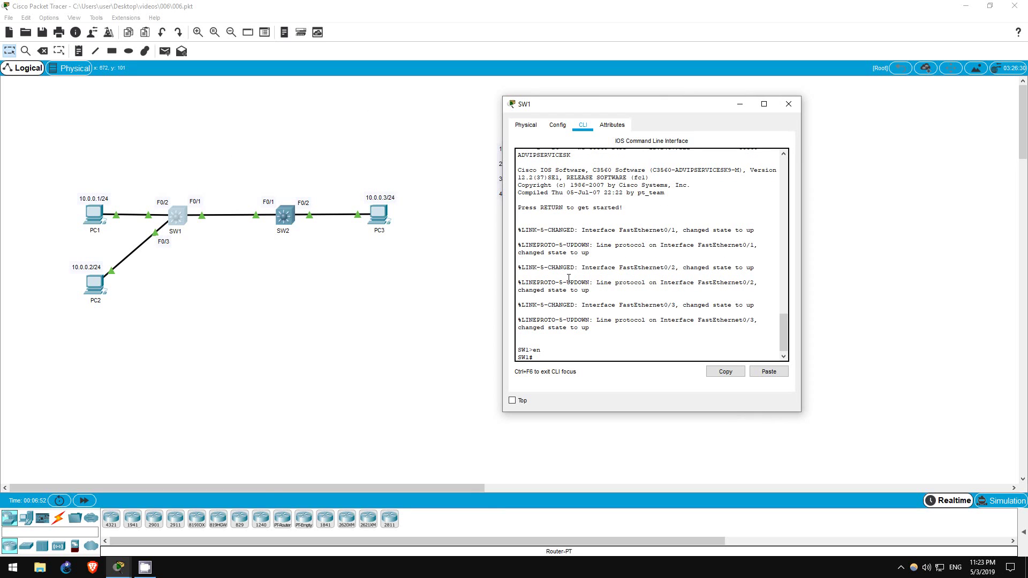
type("conf t")
key("Return")
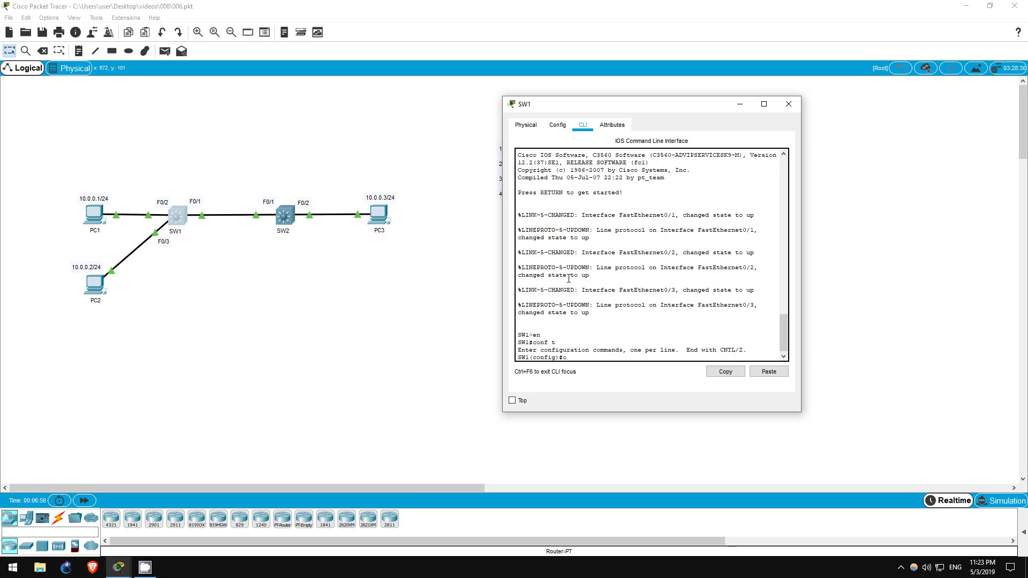
Step: Configure SW1's F0/3 as an access port in VLAN 2
type("int f0/3")
key("Return")
type("switc")
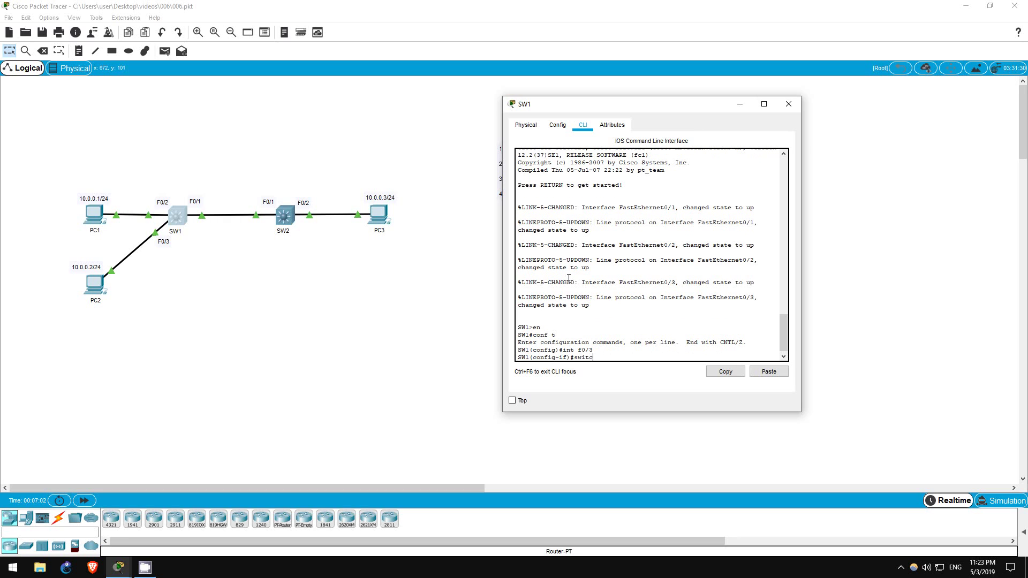
type("h mode ac")
key("Return")
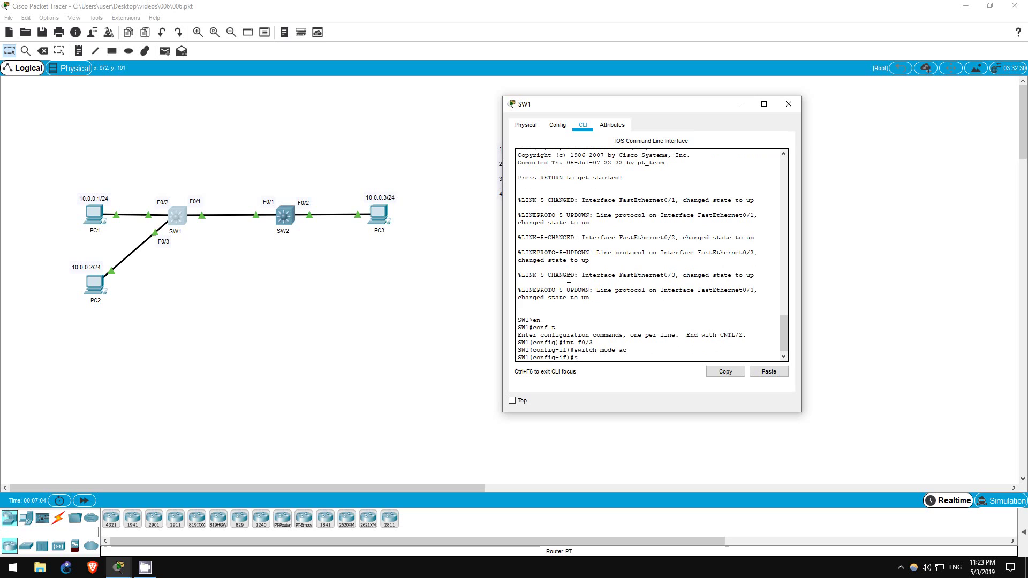
type("switch ac vlan ")
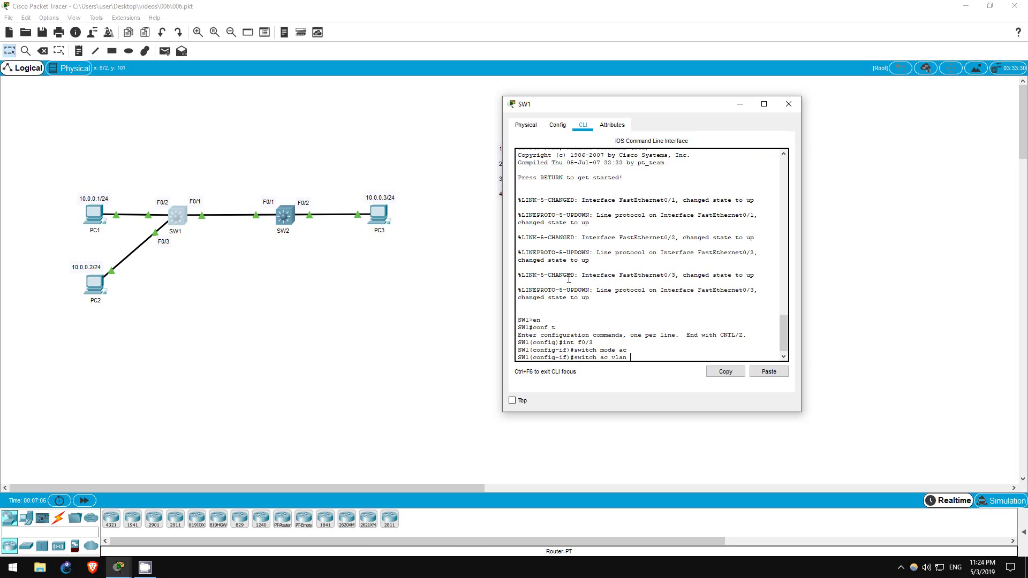
type("2")
key("Return")
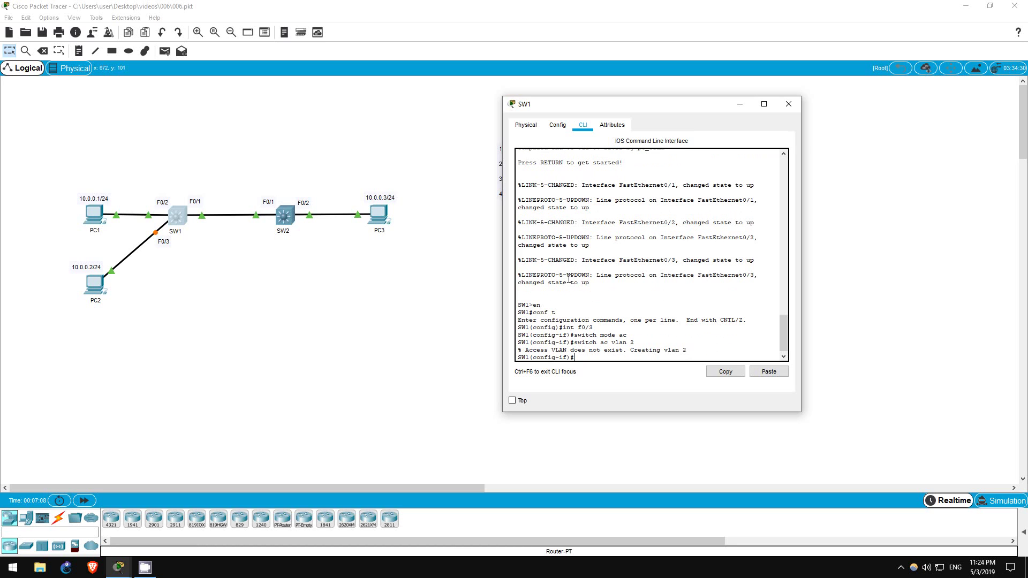
Step: Open SW2's CLI and enter privileged mode, then global configuration mode
left_click(282, 215)
left_click_drag(568, 112, 690, 112)
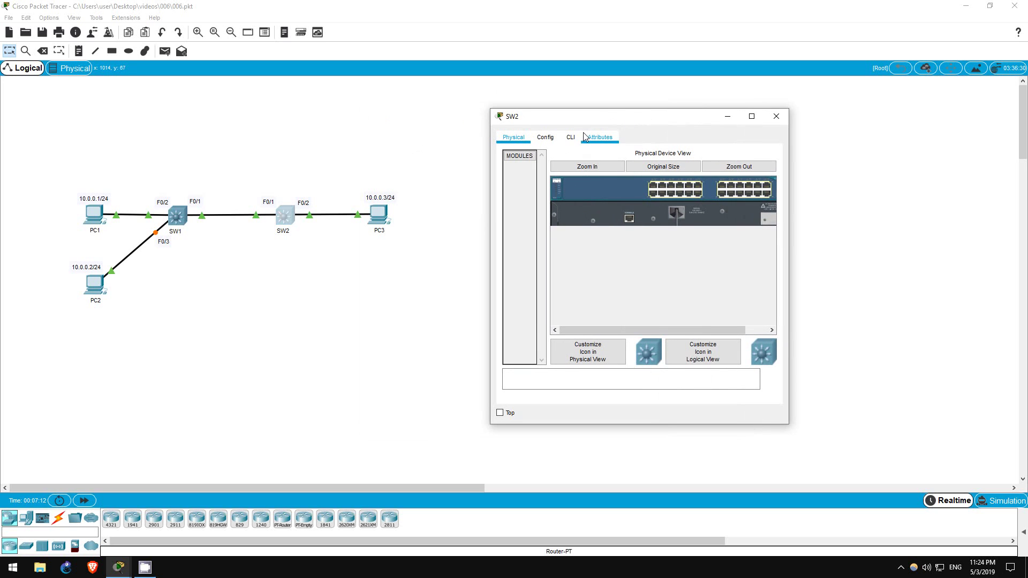
left_click(572, 138)
key("Return")
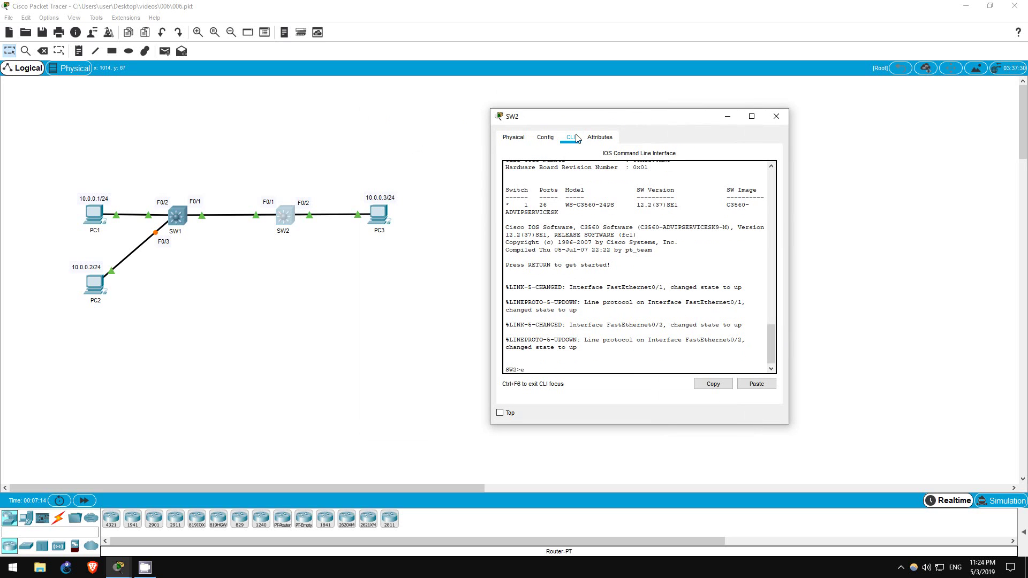
type("en")
key("Return")
type("conf t")
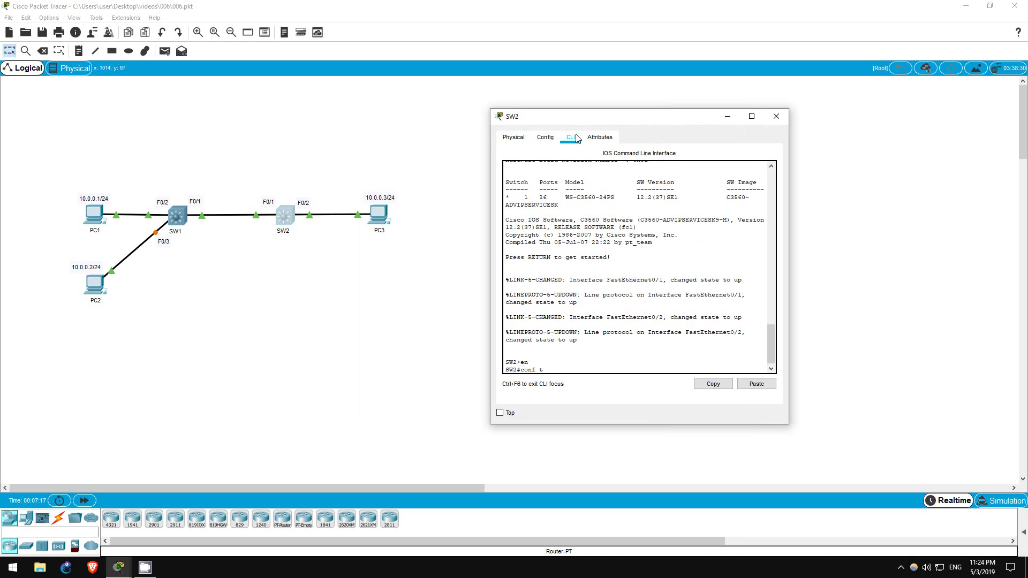
key("Return")
Step: Configure SW2's F0/2 as an access port in VLAN 2, then highlight the SW1–SW2 link
type("int f0")
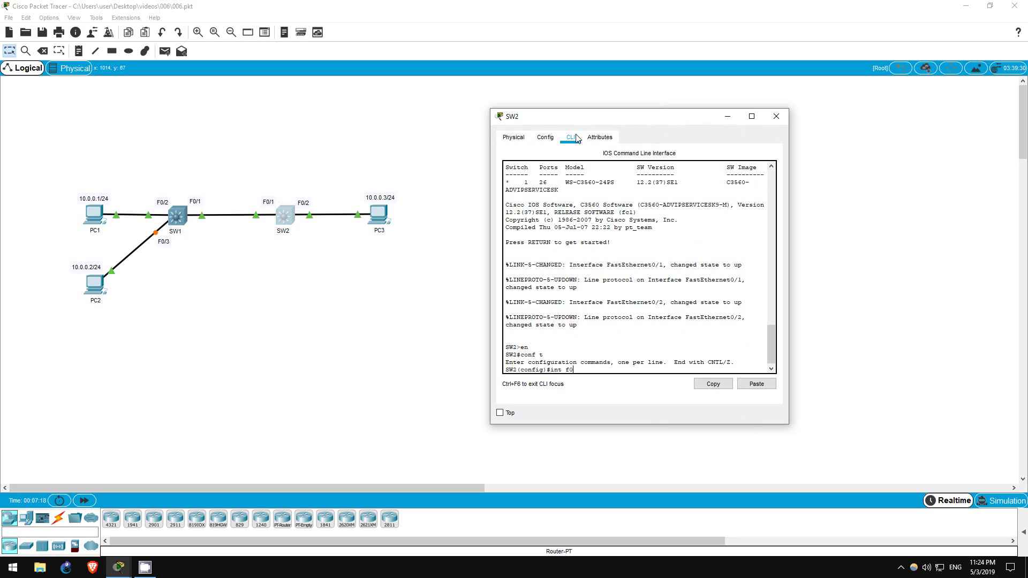
type("/2")
key("Return")
type("switch")
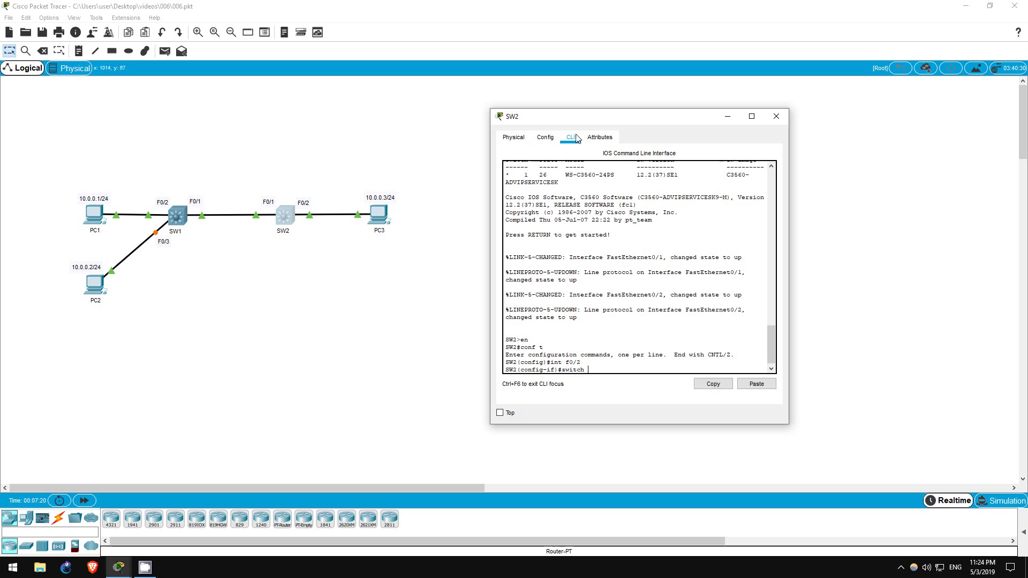
type(" mode ac")
key("Return")
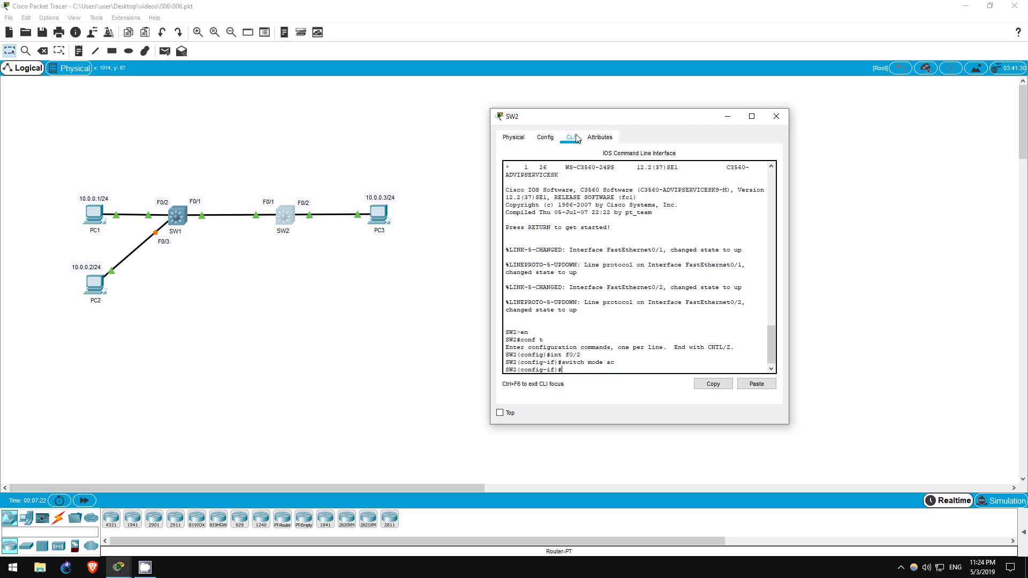
type("switch ac vla")
type("n 2")
key("Return")
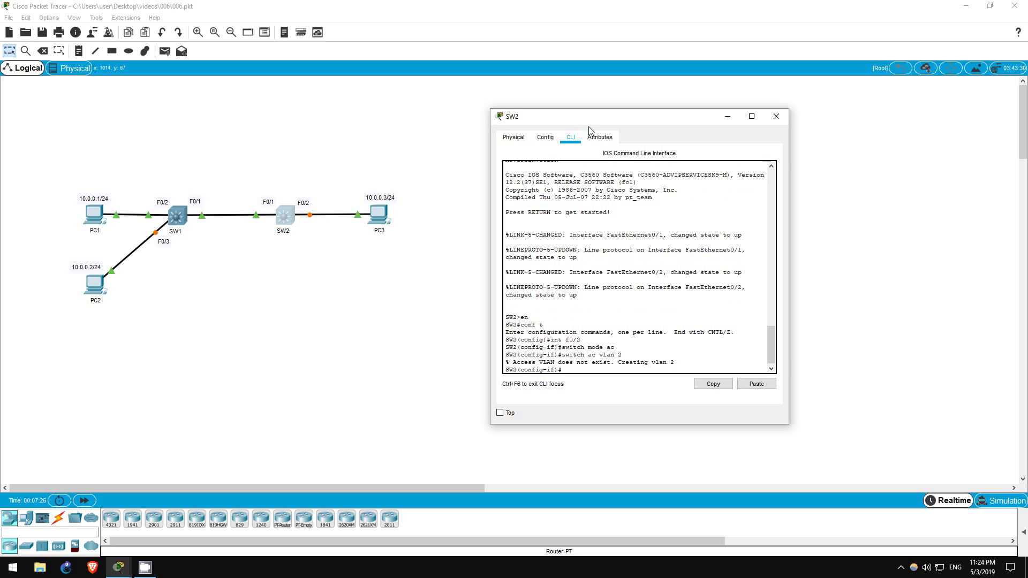
left_click(724, 116)
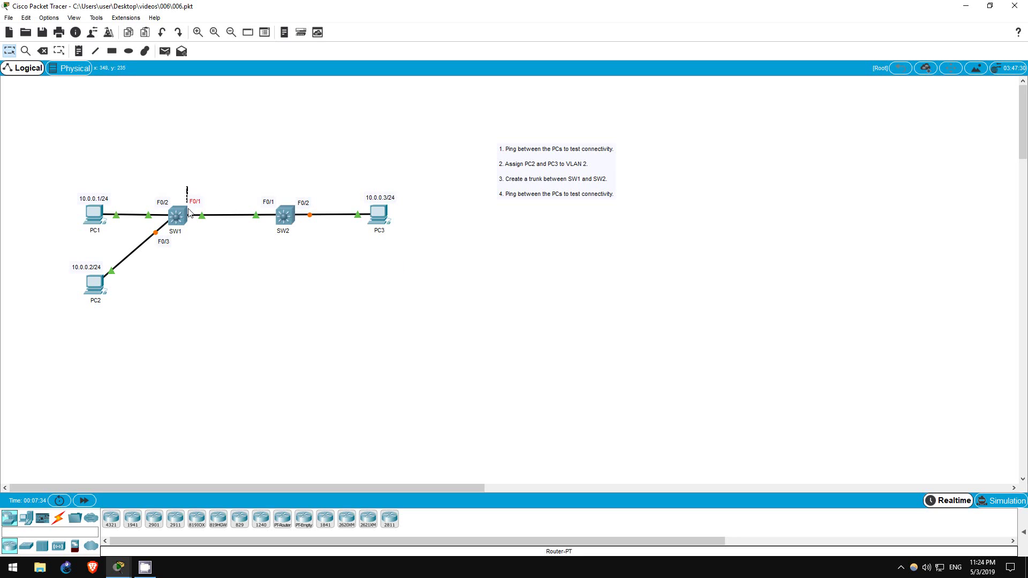
left_click_drag(188, 214, 281, 236)
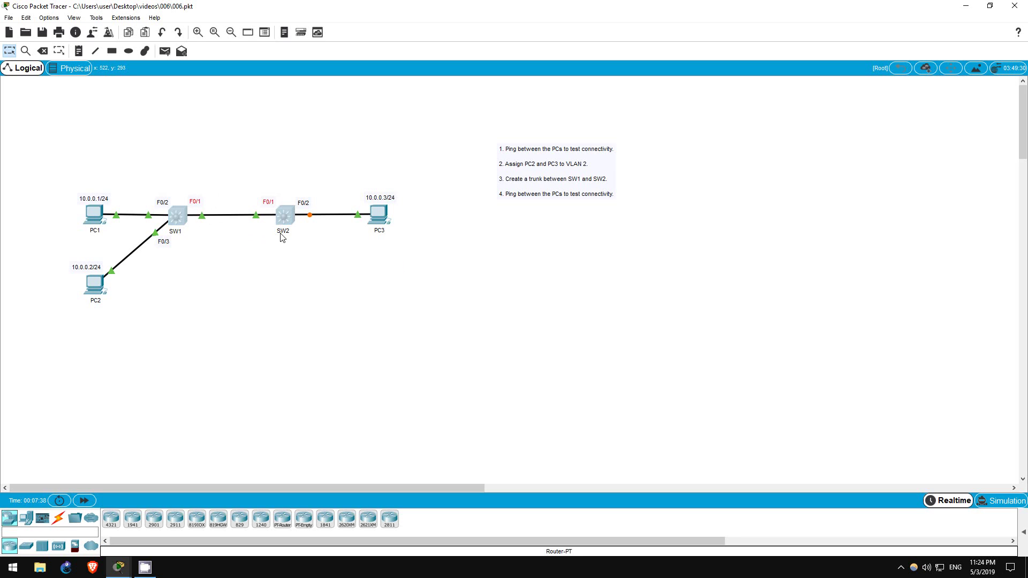
left_click(177, 219)
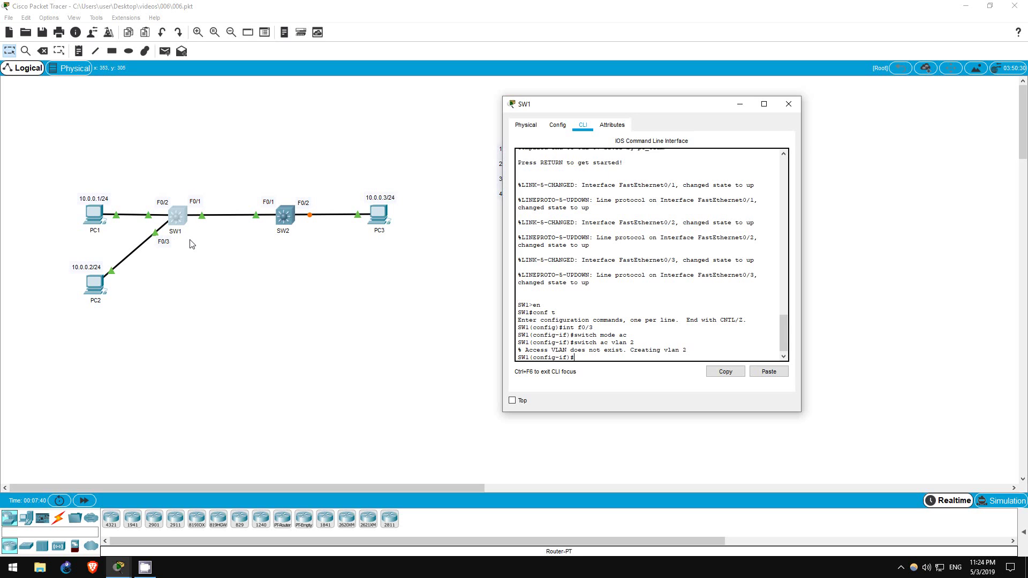
left_click(216, 250)
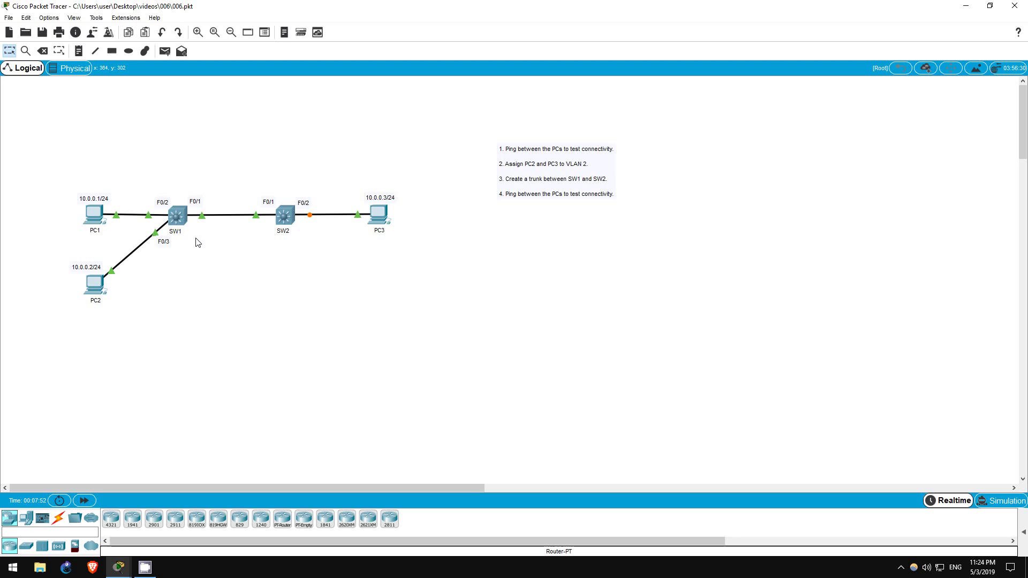
Step: On SW1, try 'switch mode trunk' on F0/1 and highlight the Auto-encapsulation rejection message
left_click(178, 218)
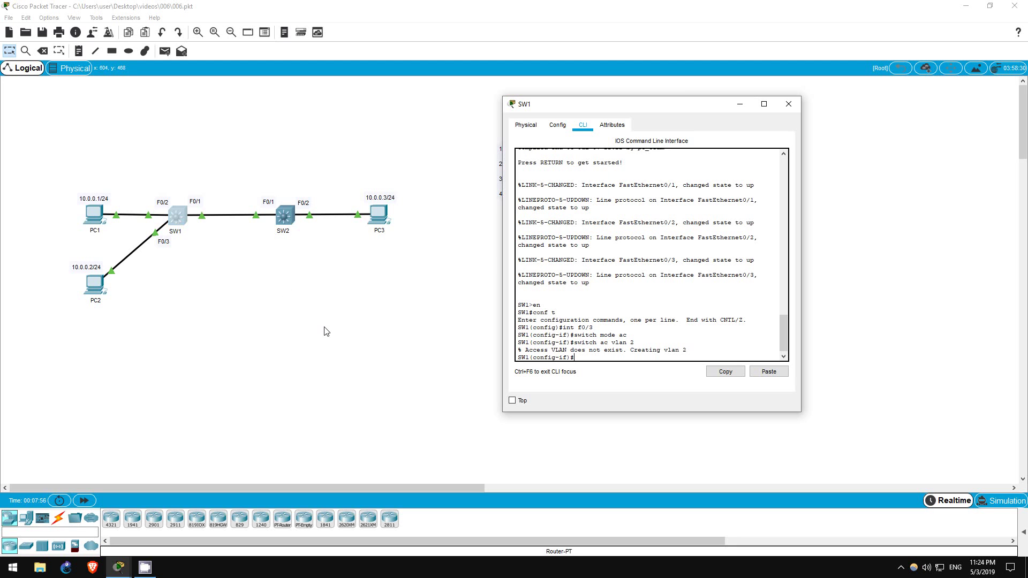
type("int f0/1")
key("Return")
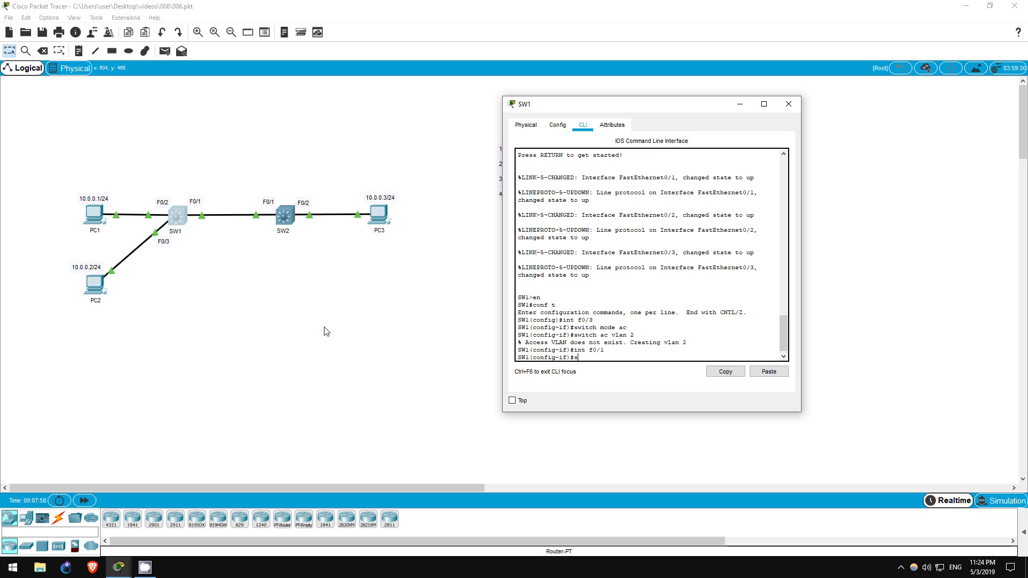
type("switch mode trunk")
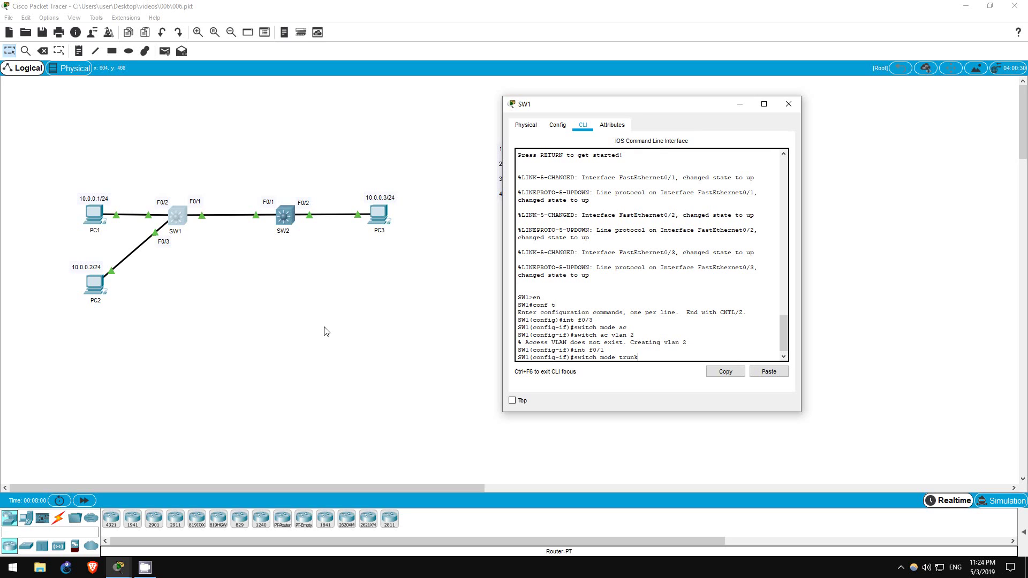
key("Return")
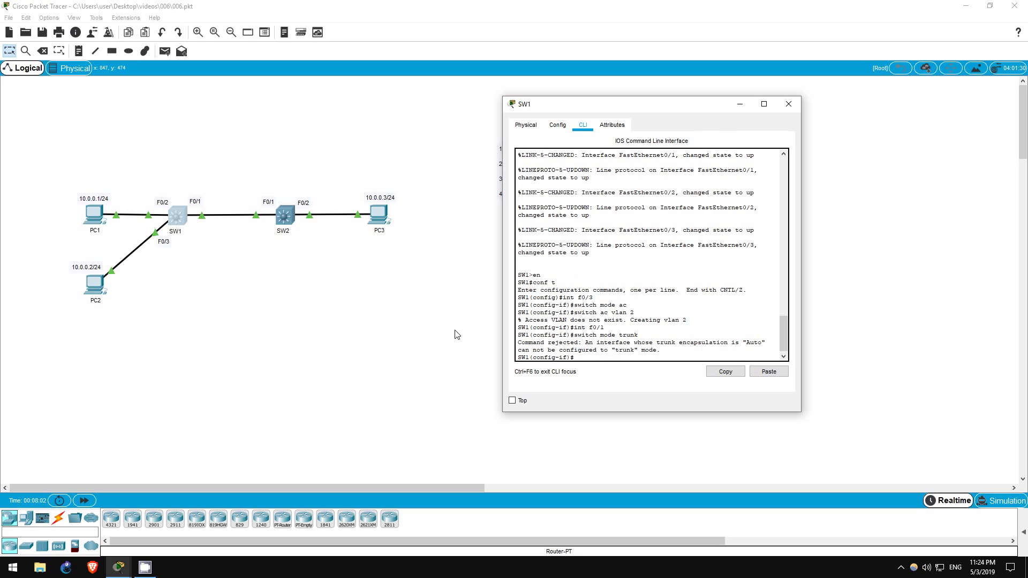
left_click_drag(518, 339, 672, 350)
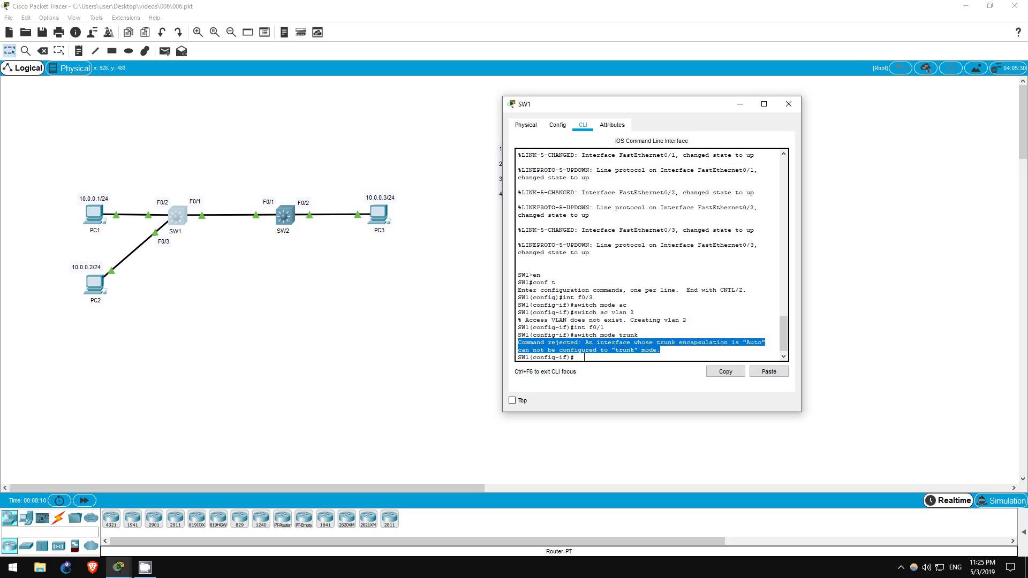
left_click(584, 357)
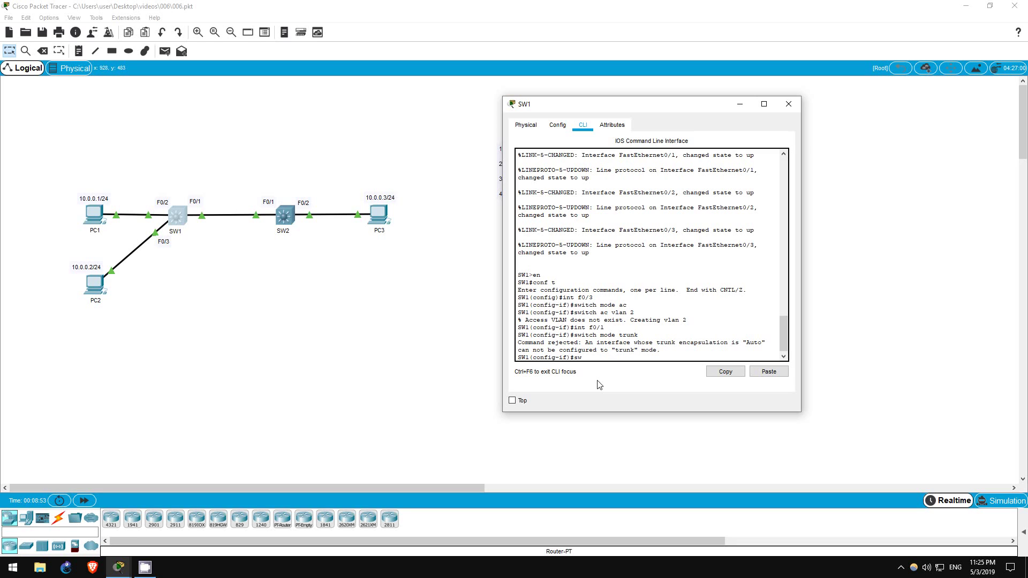
Step: Give SW1's F0/1 dot1q trunk encapsulation, then set it to trunk mode
type("itch")
key("Tab")
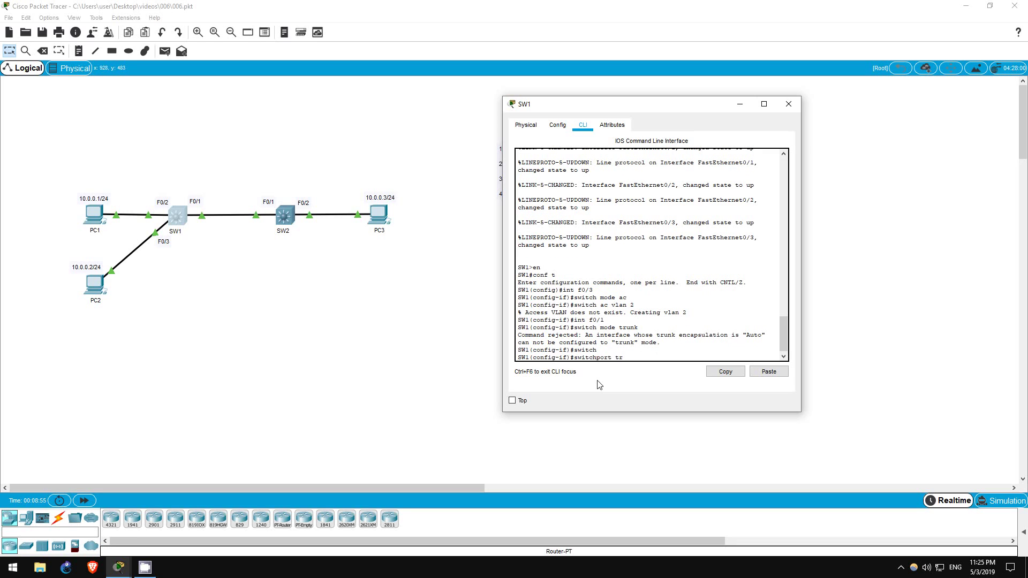
type("trunk encap")
key("Tab")
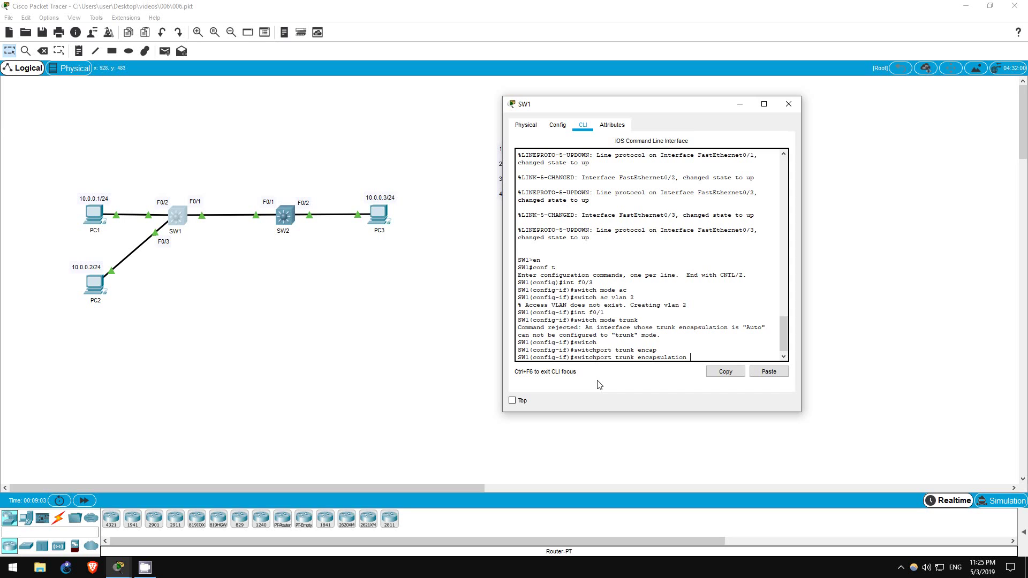
type("dot1q")
key("Return")
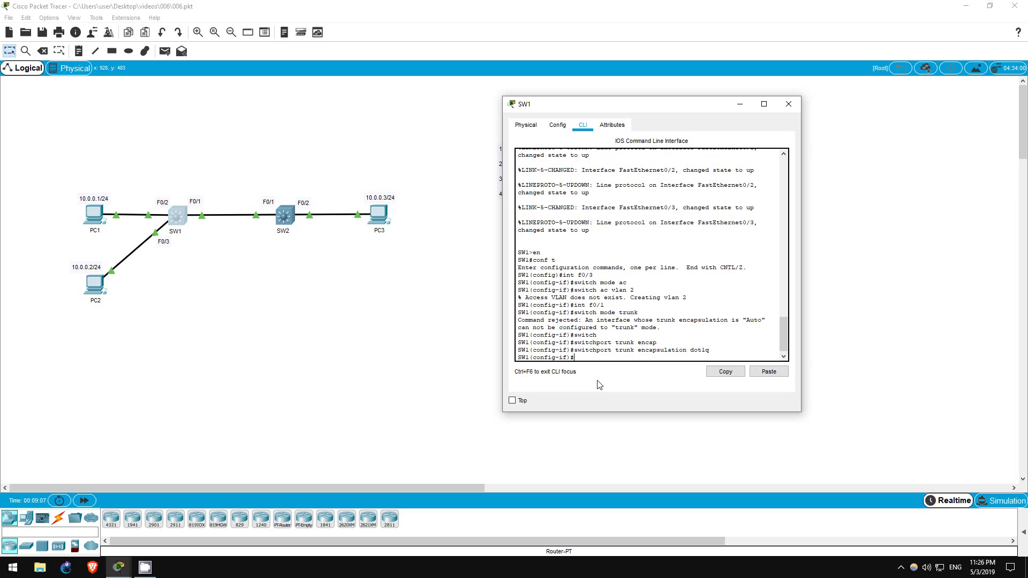
type("switch")
key("Tab")
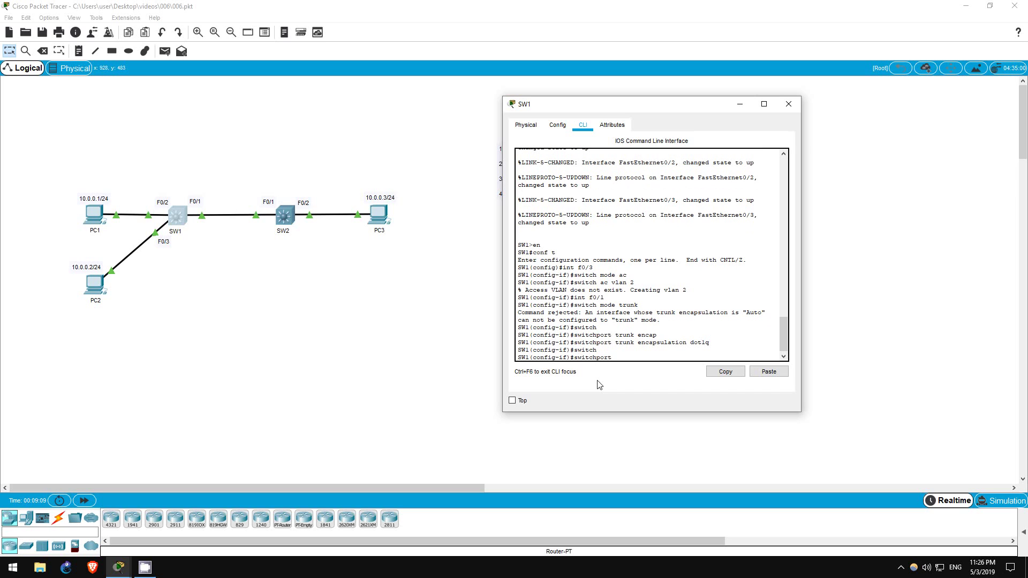
type("mode trunk")
key("Return")
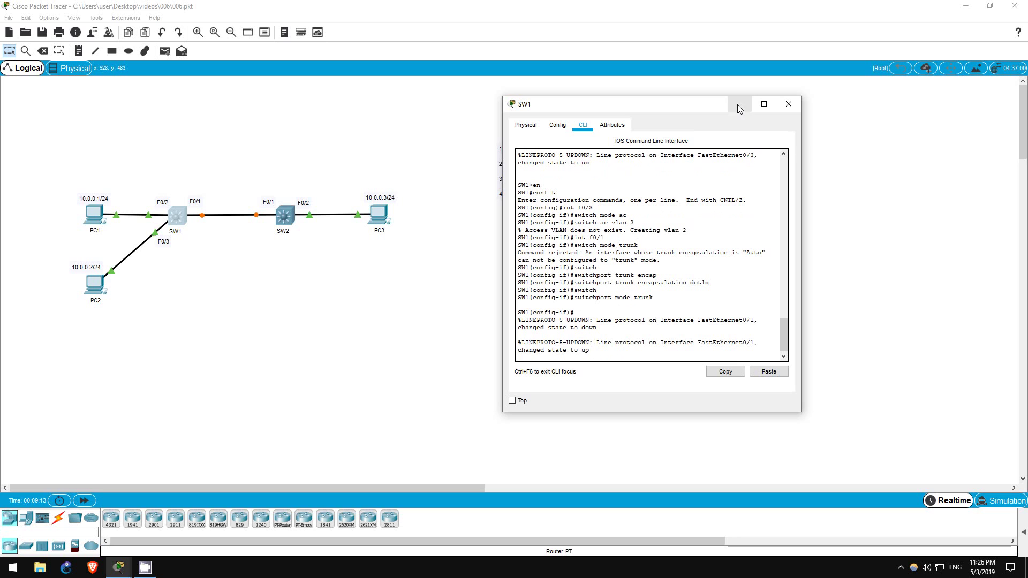
Step: On SW2, give F0/1 dot1q trunk encapsulation and set it to trunk mode
left_click(789, 104)
left_click(284, 215)
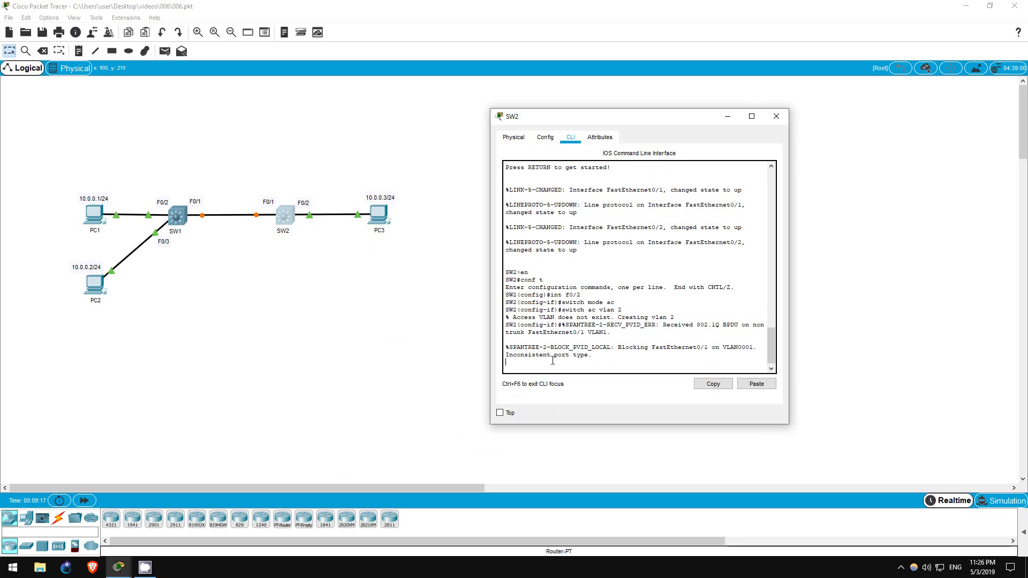
key("Return")
type("int f0/1")
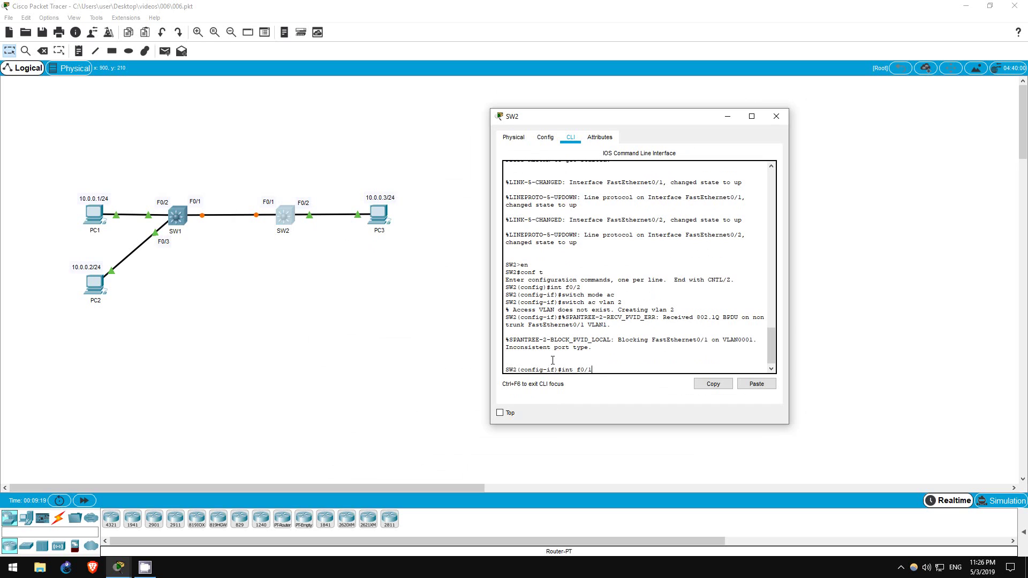
key("Return")
type("switch trunk e")
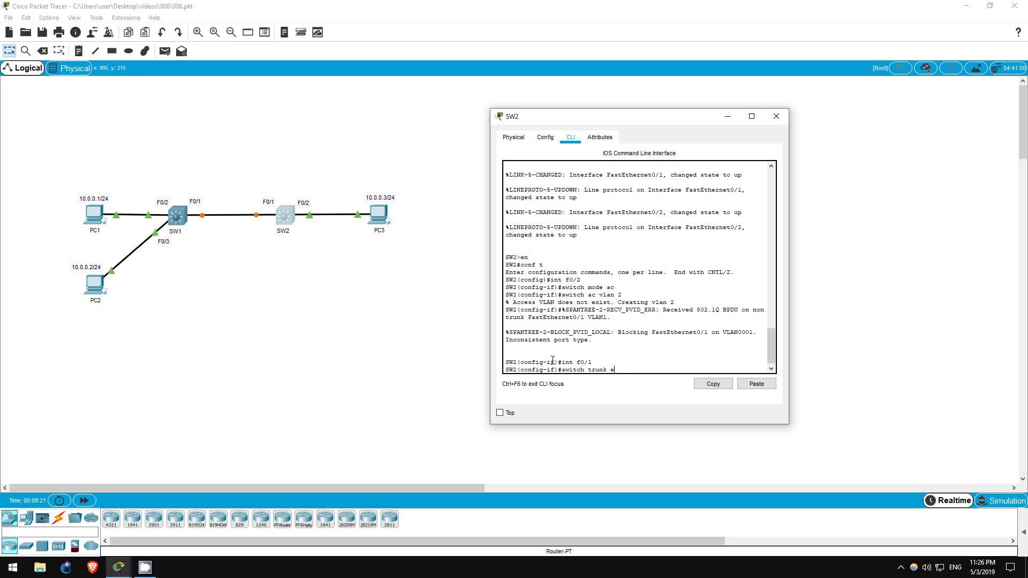
type("ncap dot1q")
key("Return")
type("s")
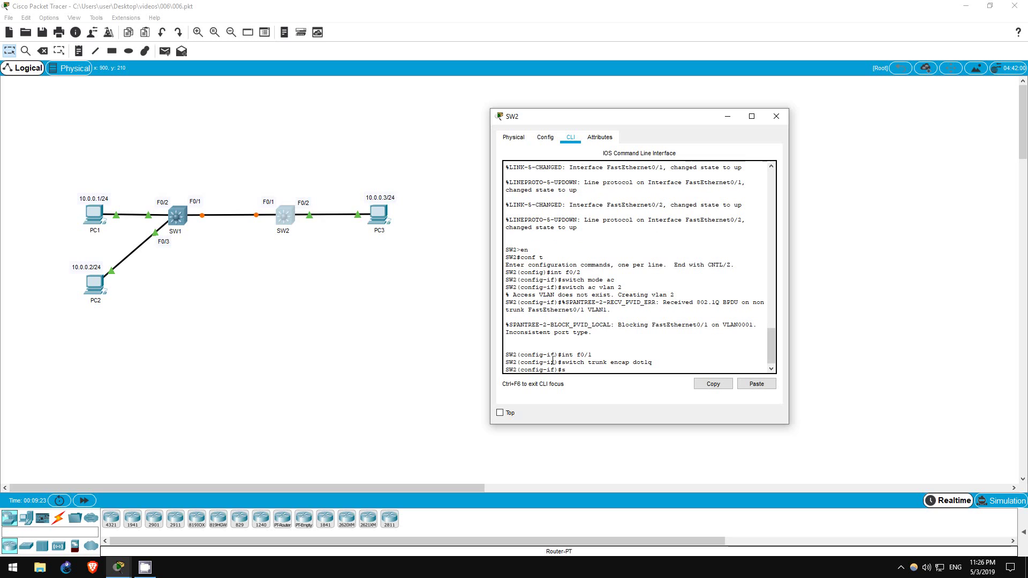
type("witch mode trun")
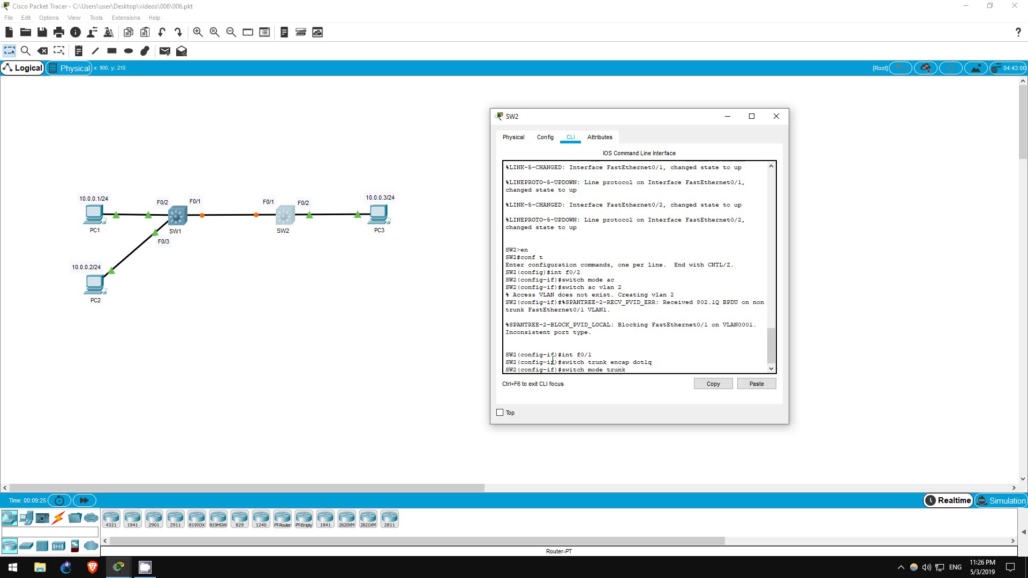
type("k")
key("Return")
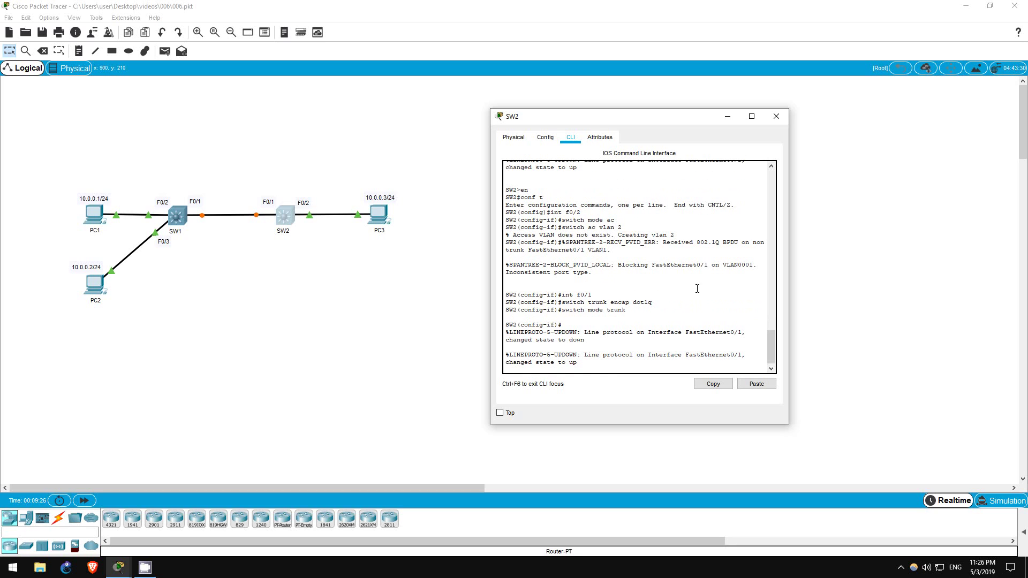
Step: Minimize SW2's window and wait for the SW1–SW2 trunk link to turn green
left_click(728, 116)
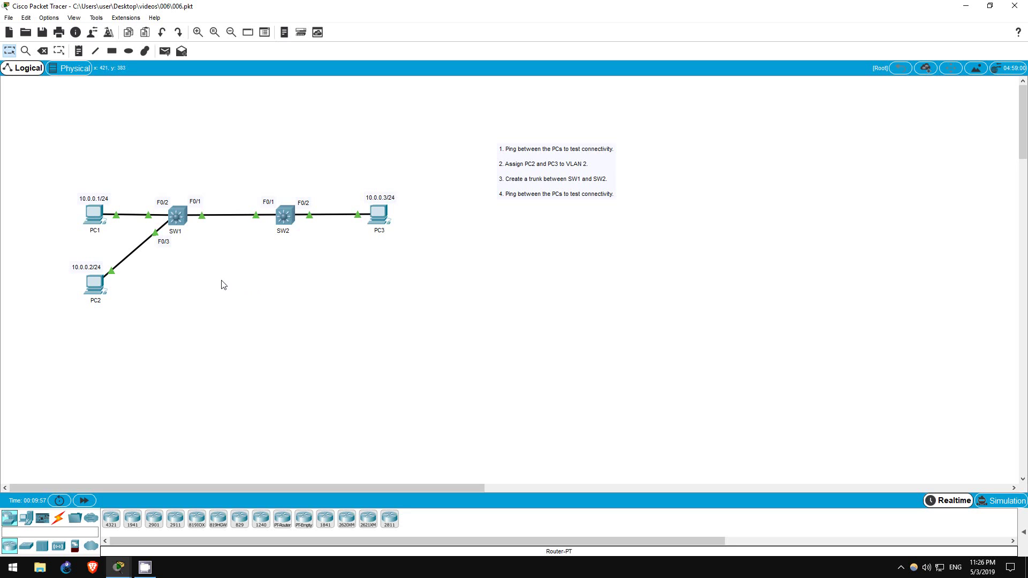
Step: From PC1, ping 10.0.0.2 and 10.0.0.3, stopping each timed-out ping with Ctrl+C
left_click(100, 217)
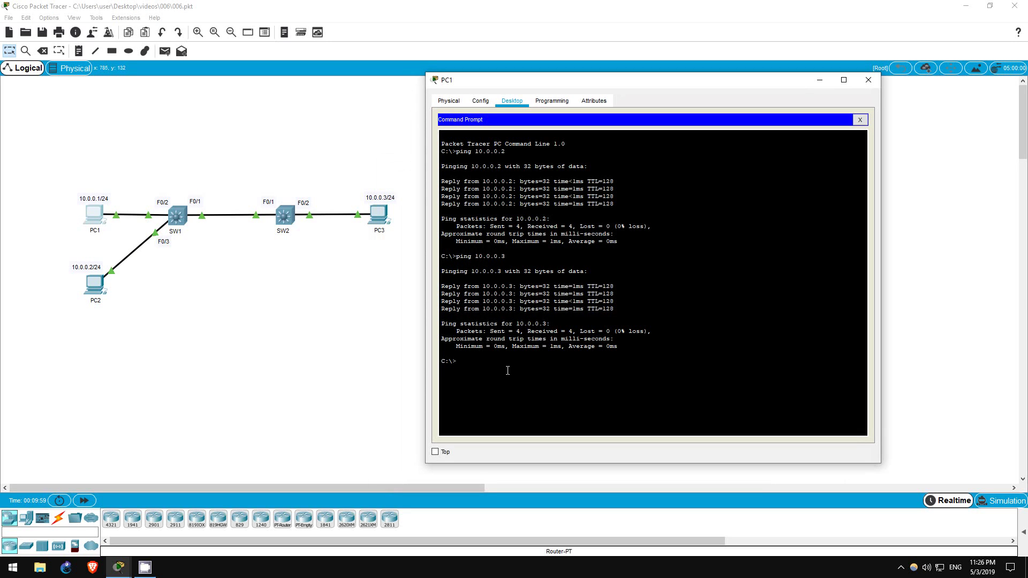
type("ping 10.0.0.2")
key("Return")
key("ctrl+c")
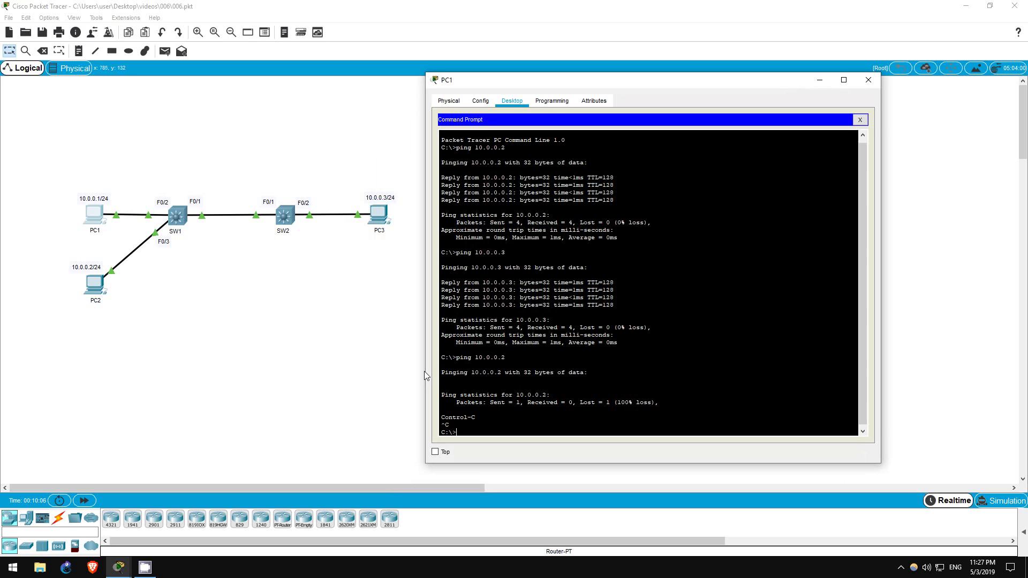
type("ping 10.0.0.3")
key("Return")
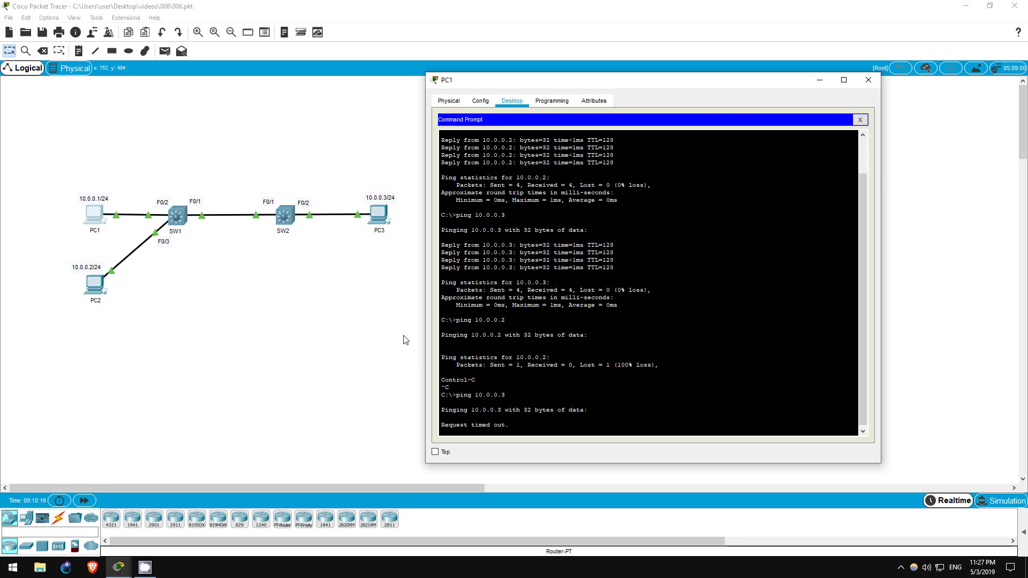
key("ctrl+c")
Step: From PC2's command prompt, ping 10.0.0.3 and highlight the first successful reply
left_click(96, 285)
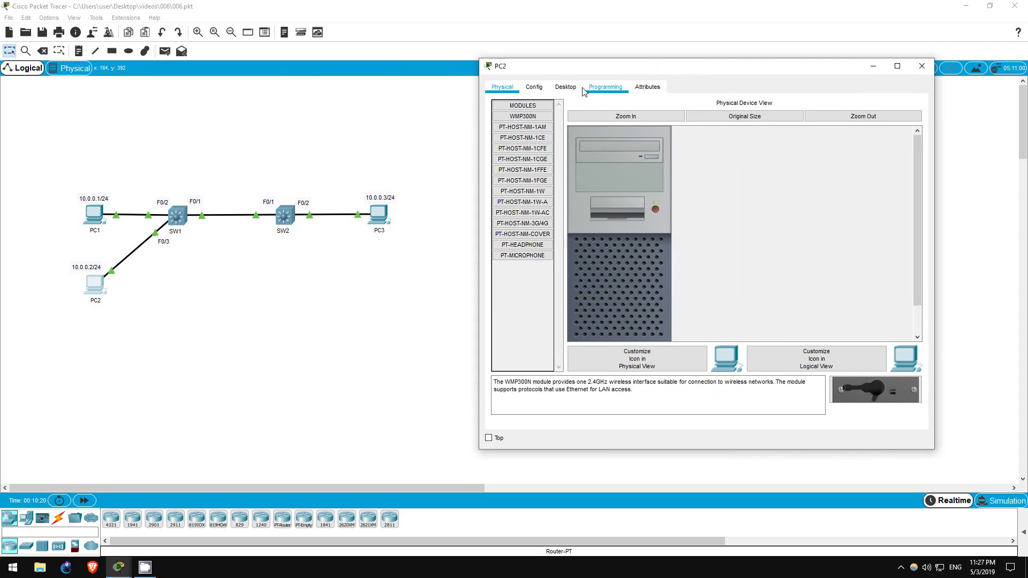
left_click(566, 87)
left_click(793, 148)
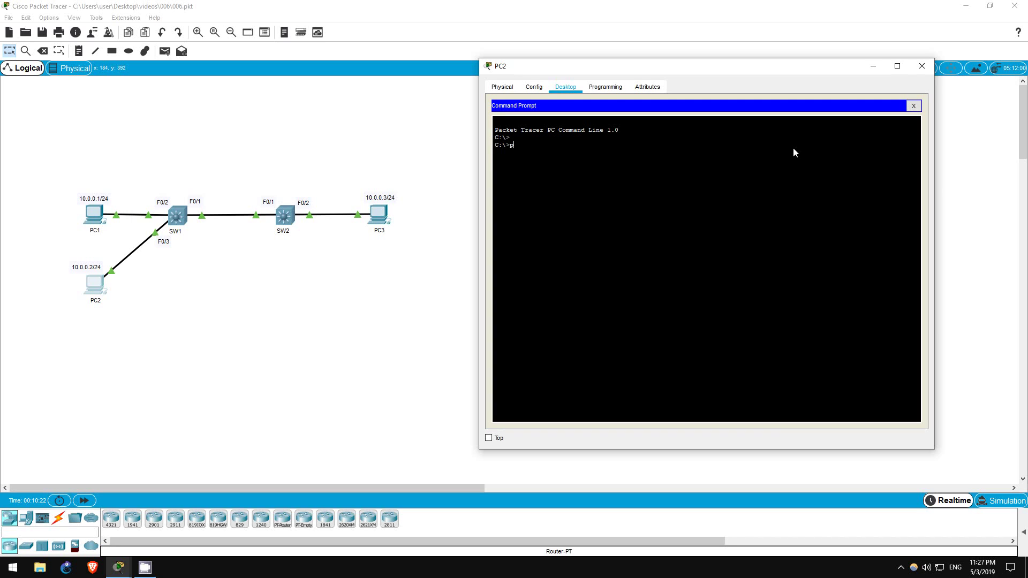
type("ping 10.0.0.3")
key("Return")
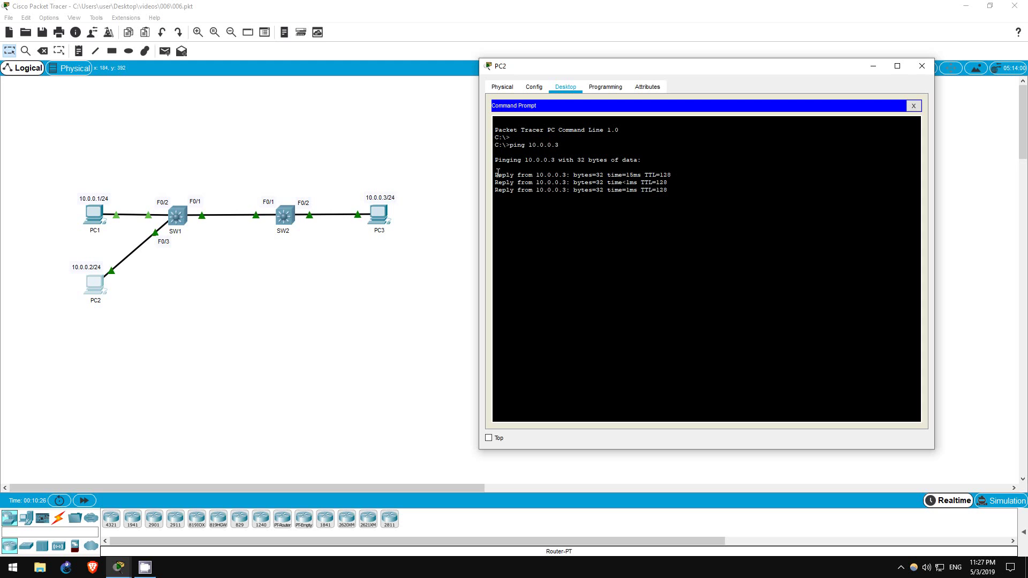
left_click_drag(494, 175, 660, 175)
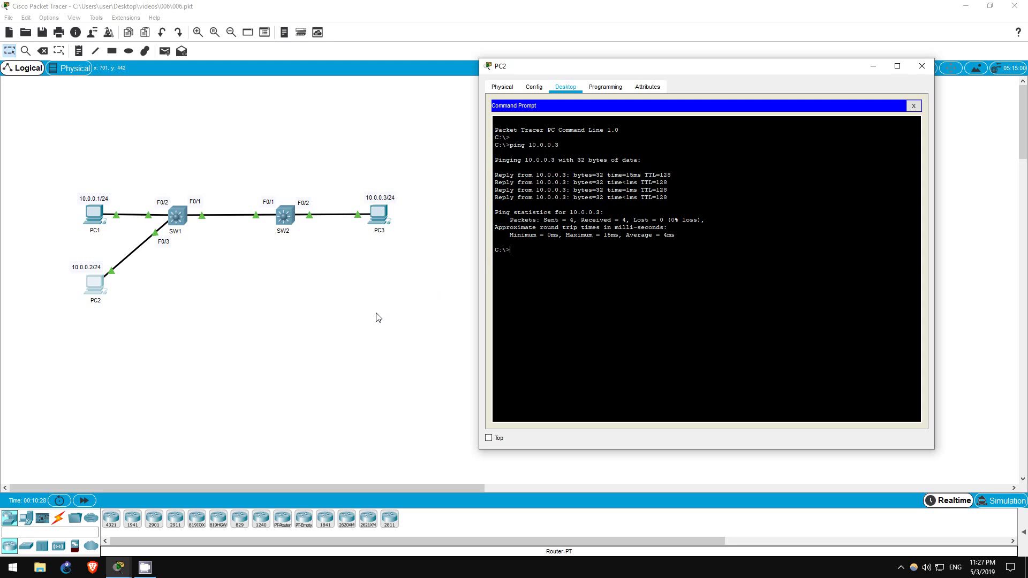
left_click(922, 66)
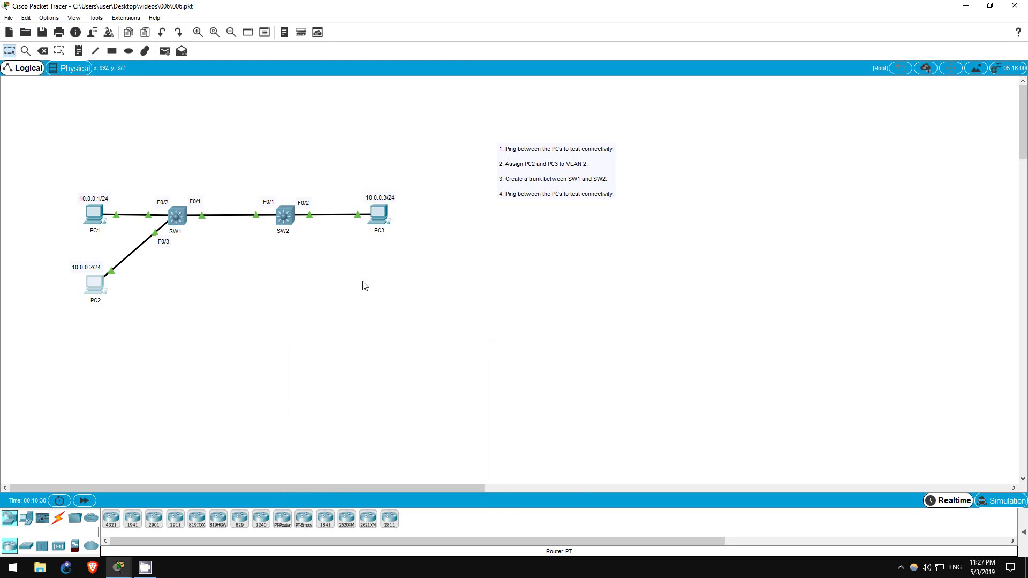